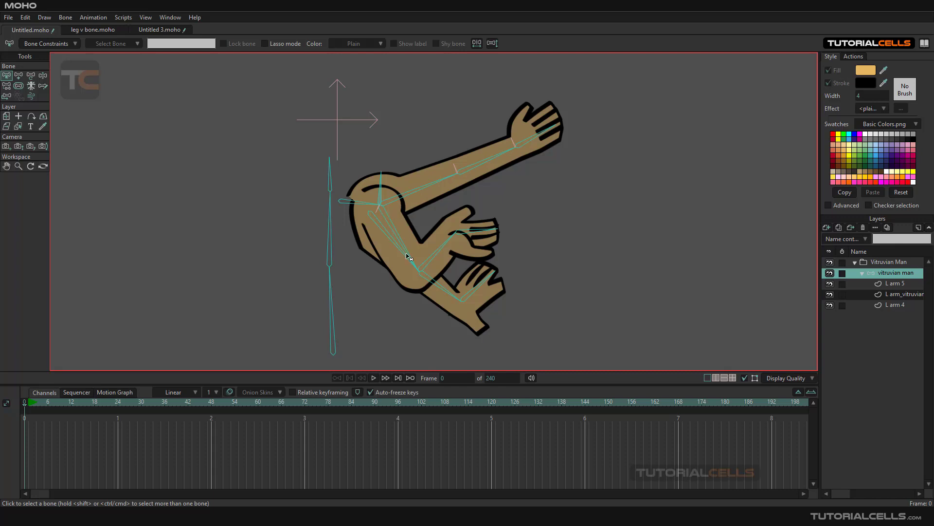
- Test the straight arm's forearm bone and the lower bent arm's forearm bone with the Manipulate Bones tool
scroll(477, 174, "up", 2)
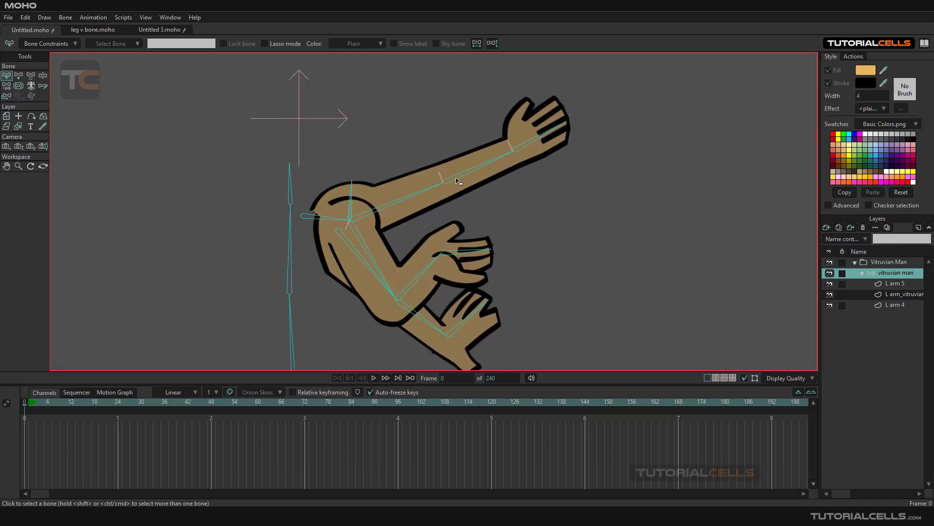
left_click(42, 76)
left_click(488, 170)
mouse_move(488, 171)
left_mouse_down()
mouse_move(438, 112)
mouse_move(461, 160)
mouse_move(484, 162)
left_mouse_up()
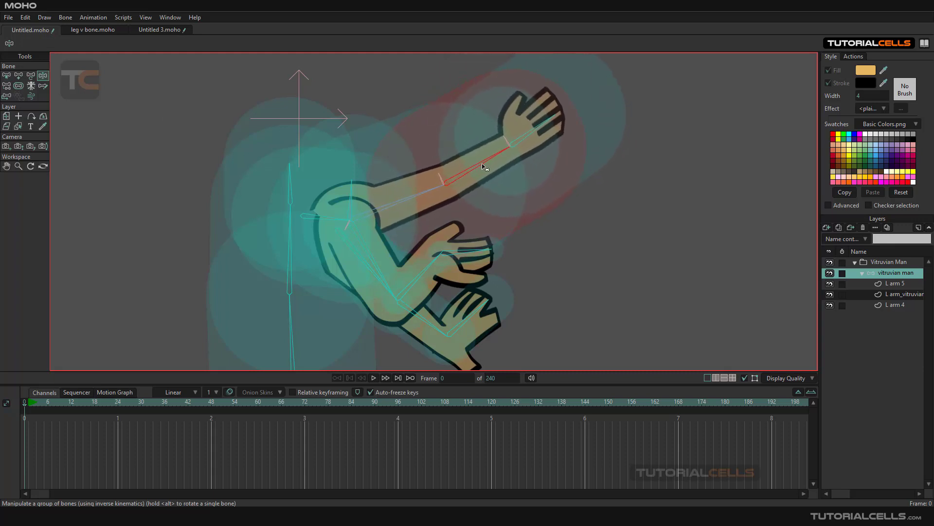
left_click(449, 271)
left_click(421, 322)
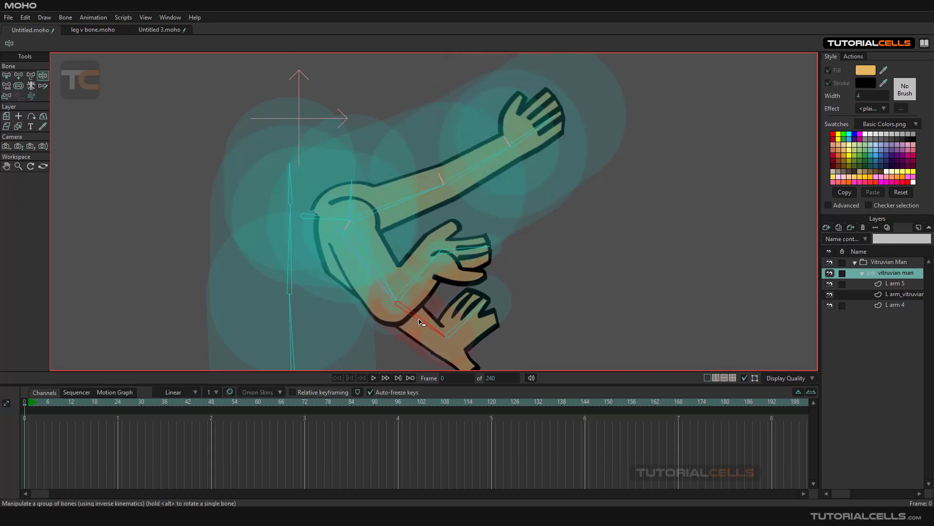
scroll(461, 251, "down", 3)
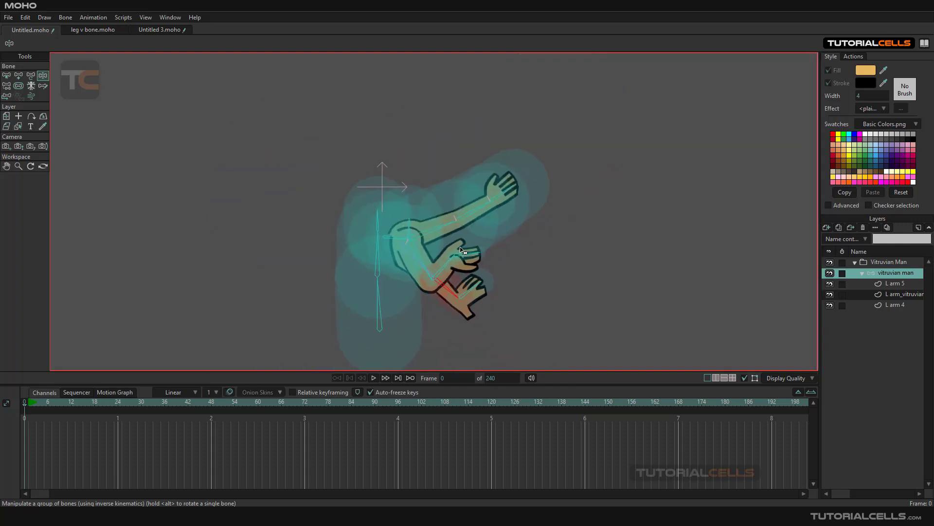
scroll(461, 250, "up", 2)
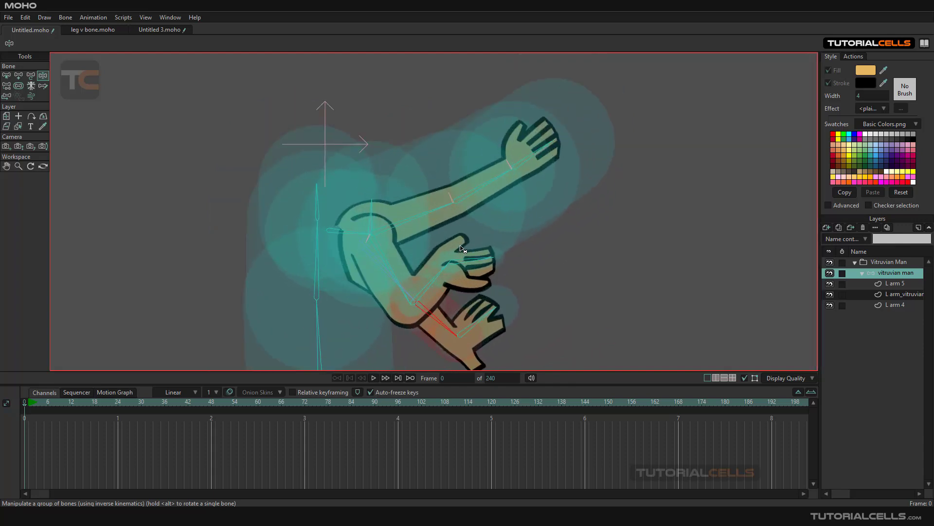
scroll(454, 229, "down", 1)
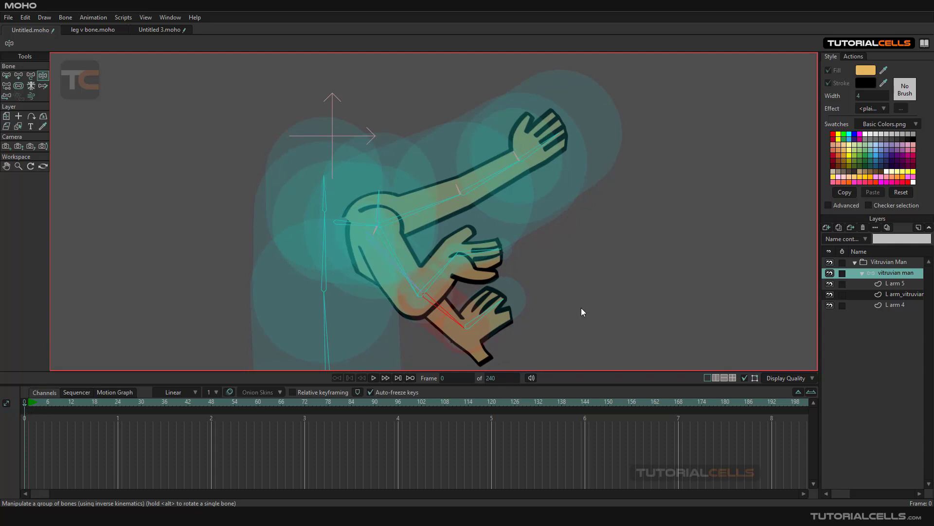
- Toggle the visibility of the L arm 4, L arm_vitruvian and L arm 5 layers to identify each arm drawing
left_click(869, 305)
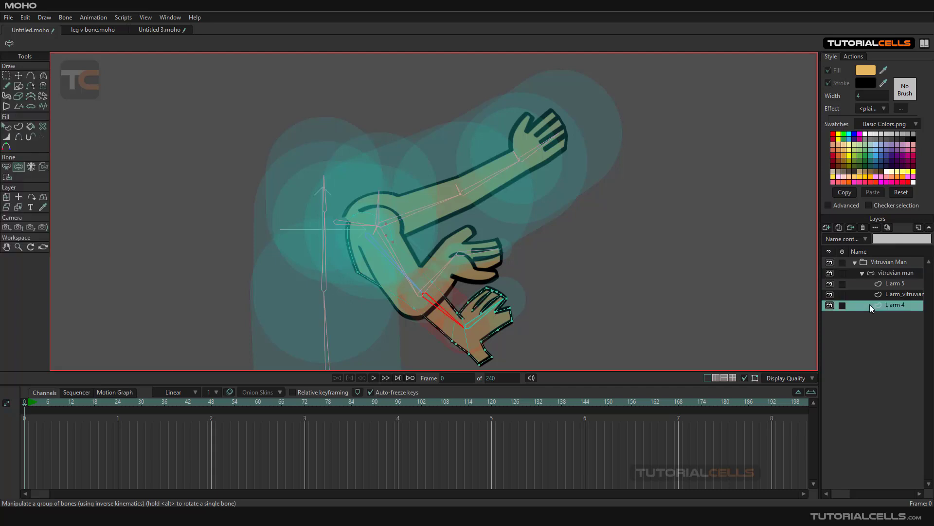
left_click(18, 75)
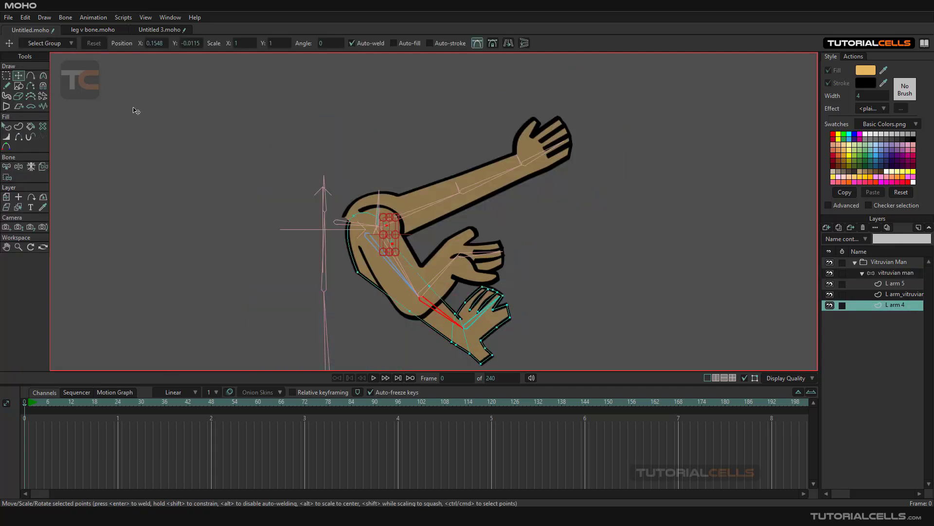
left_click(830, 305)
left_click(830, 305)
left_click(829, 294)
left_click(828, 294)
left_click(829, 284)
left_click(830, 284)
- Inspect the bones bound to the L arm 5 and L arm 4 layers and return to the vitruvian man bone layer
left_click(881, 284)
left_click(882, 274)
left_click(879, 287)
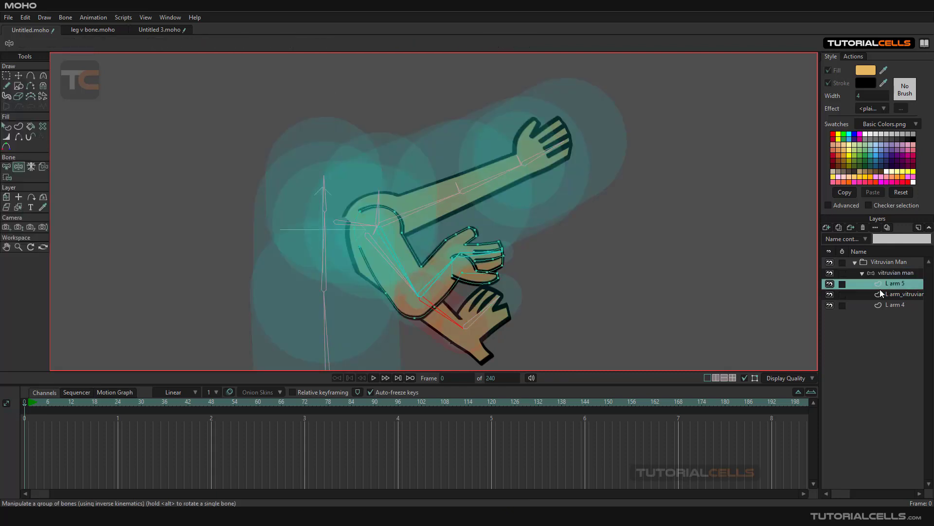
left_click(882, 305)
left_click(877, 272)
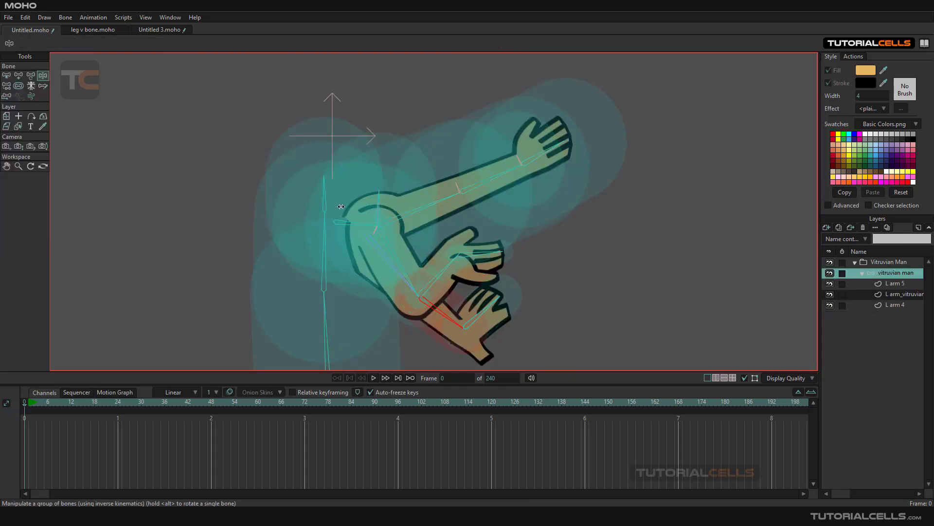
scroll(341, 209, "down", 3)
scroll(344, 238, "up", 2)
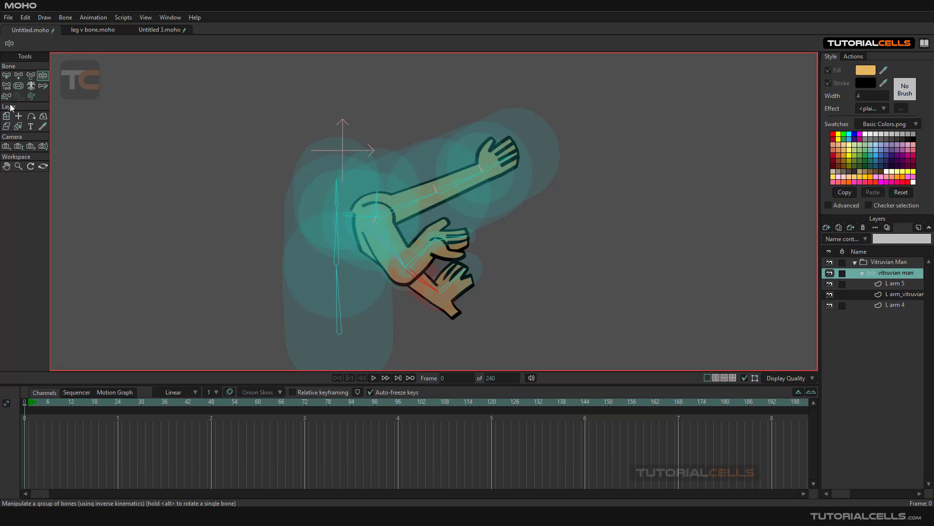
- Group the three upper-arm bones at the shoulder into one Vitruvian group
left_click(30, 85)
scroll(359, 233, "up", 4)
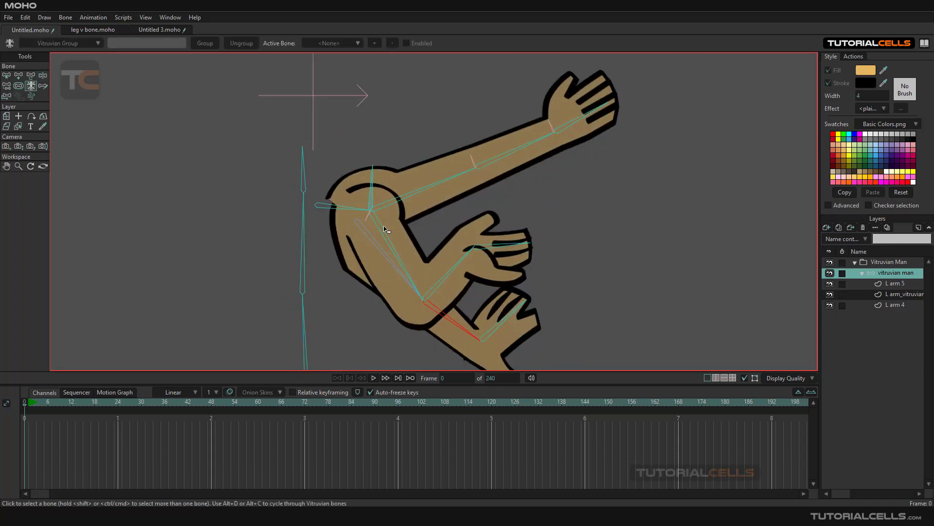
scroll(385, 229, "down", 3)
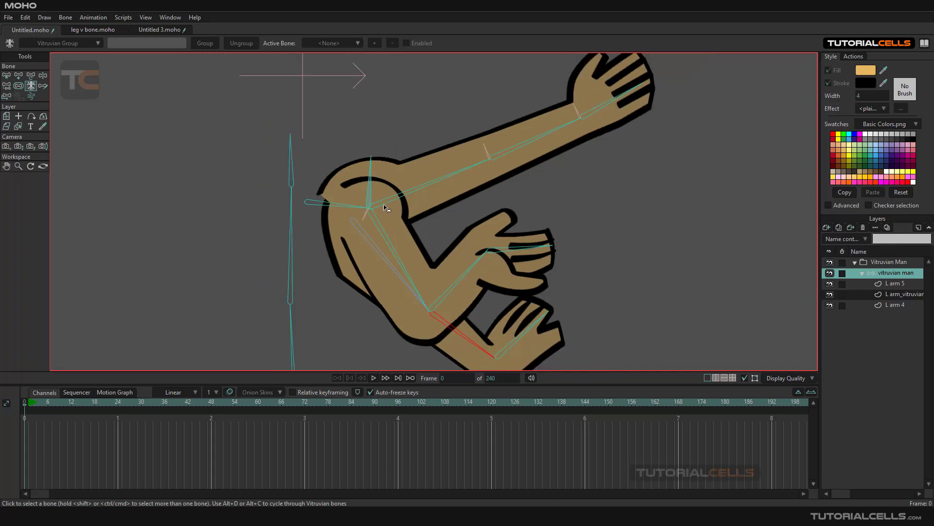
scroll(383, 207, "up", 3)
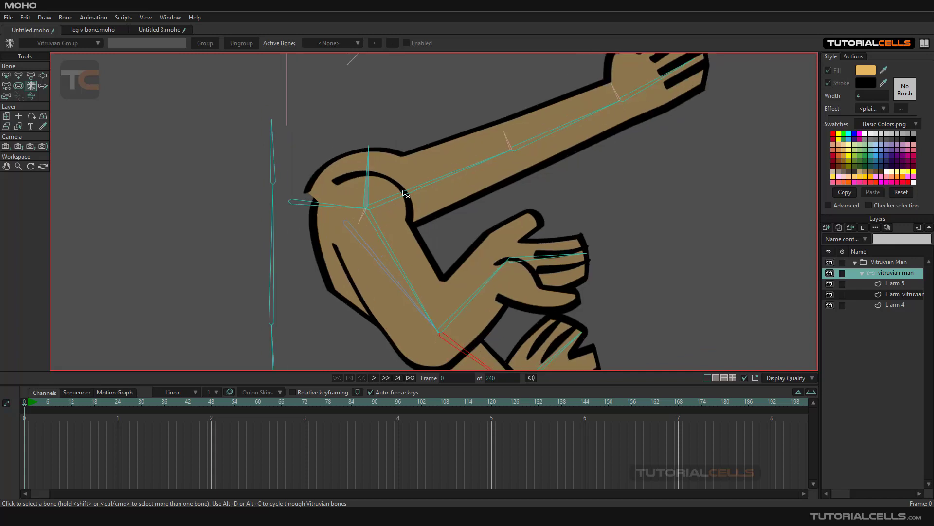
scroll(424, 190, "down", 3)
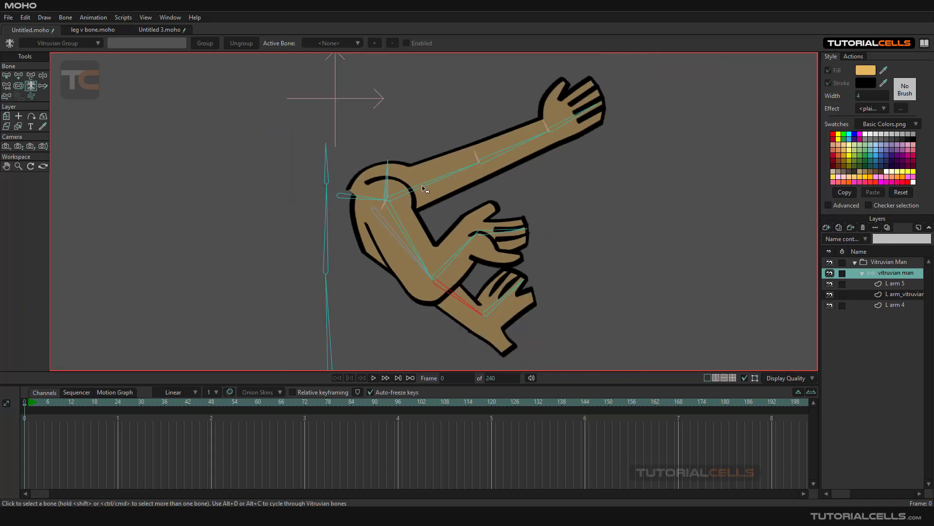
scroll(423, 190, "up", 2)
left_click_drag(424, 189, 393, 201)
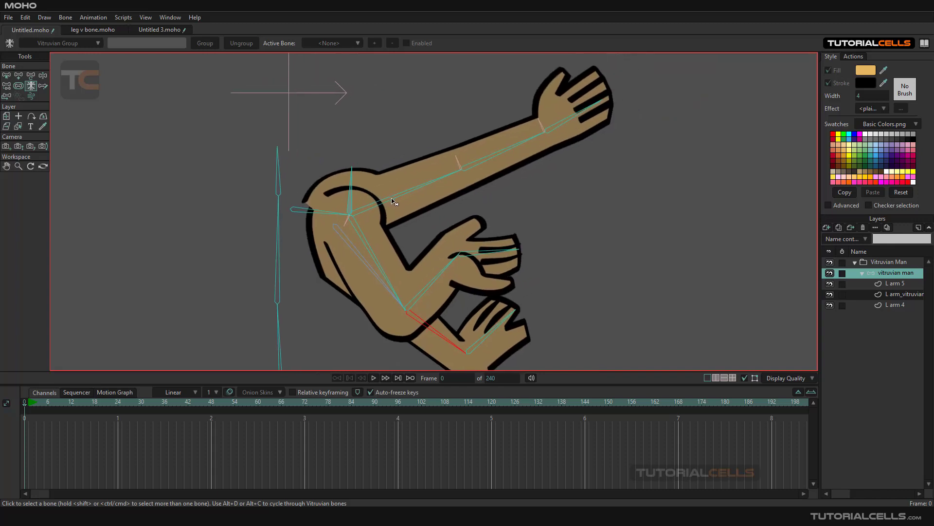
left_click(393, 201)
left_click(351, 241, "shift")
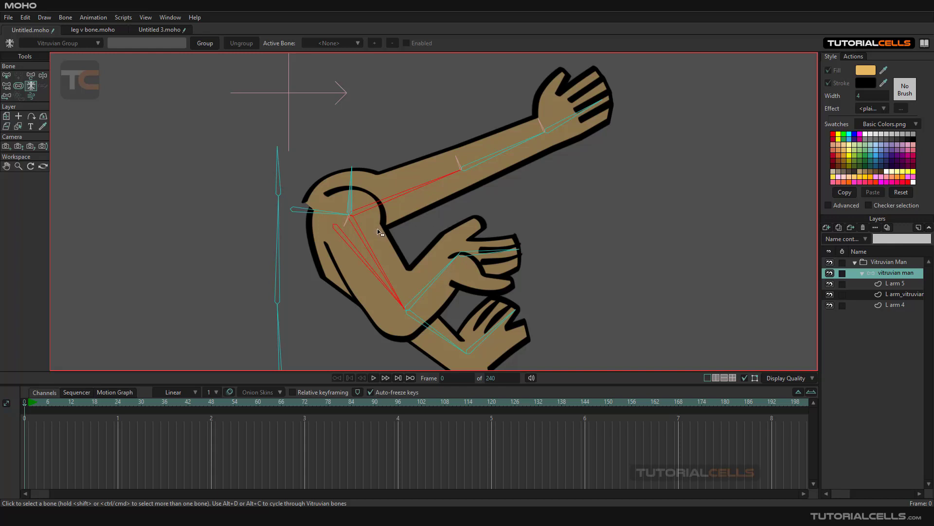
scroll(372, 234, "up", 2)
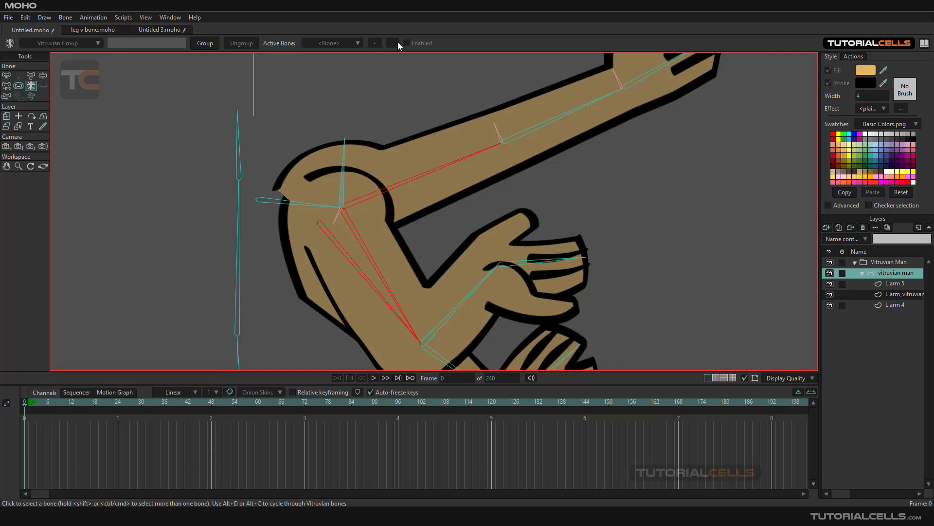
left_click(205, 43)
scroll(436, 177, "down", 6)
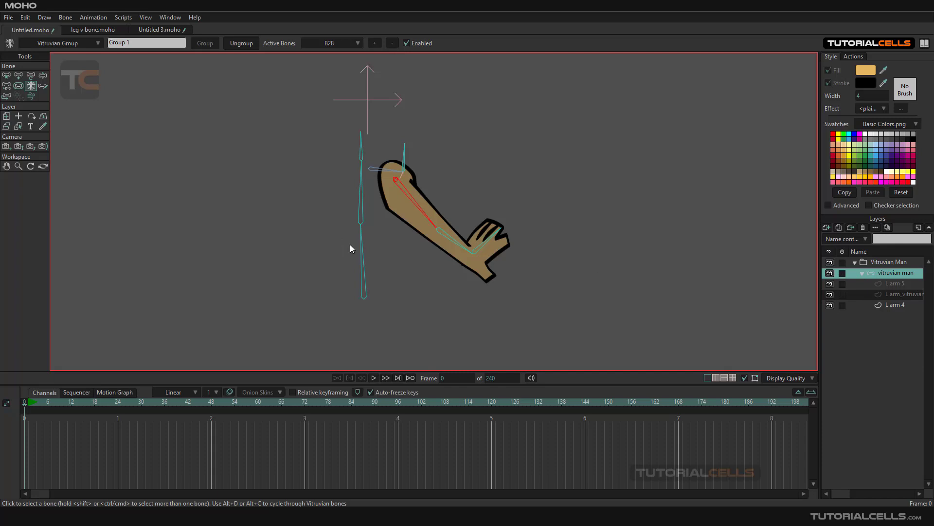
- Switch the group's active bone to B31 and then to B139 to view their arms
left_click(346, 45)
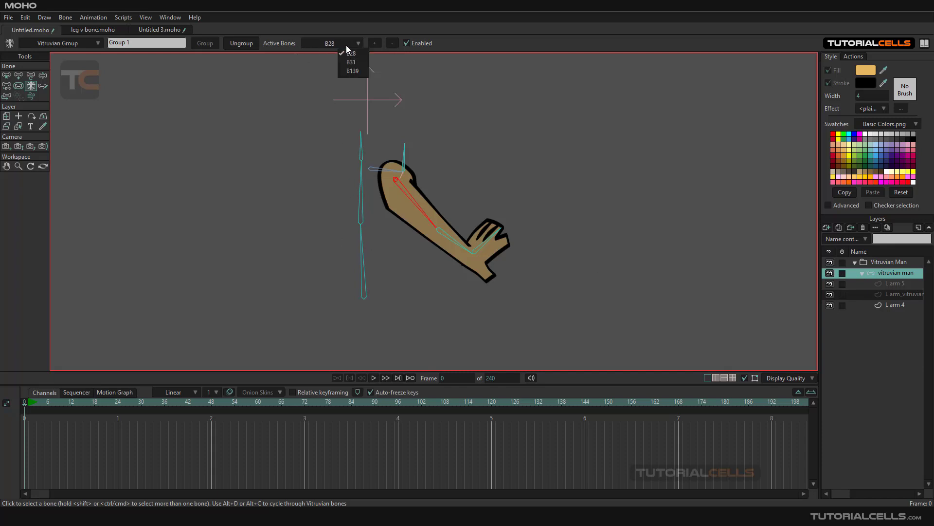
left_click(351, 62)
left_click(354, 45)
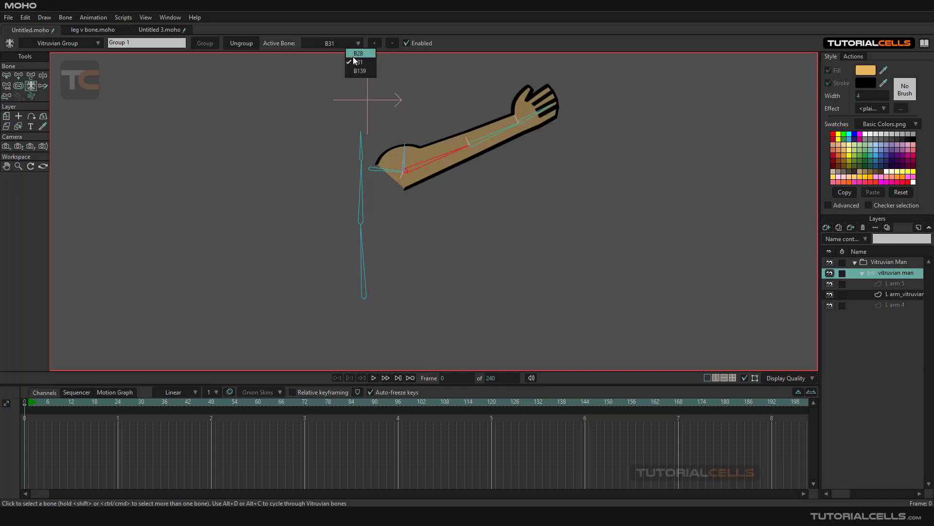
left_click(355, 70)
left_click(354, 71)
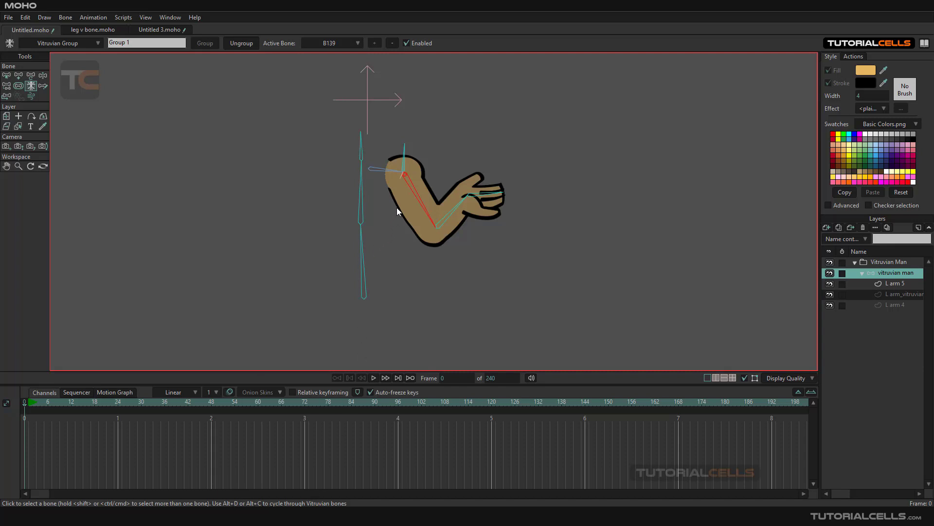
- Cycle repeatedly through the Vitruvian group's bones, ending with B31 and the straight arm active
key("alt+d")
key("alt+d")
key("alt+d")
key("alt+d")
key("alt+d")
key("alt+d")
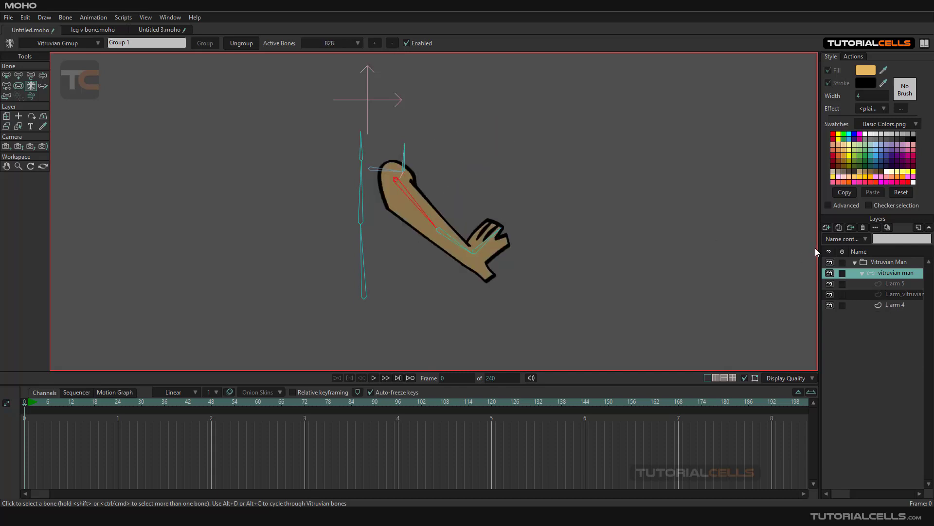
key("alt+d")
key("alt+d")
key("alt+d")
key("alt+d")
key("alt+d")
key("alt+d")
key("alt+d")
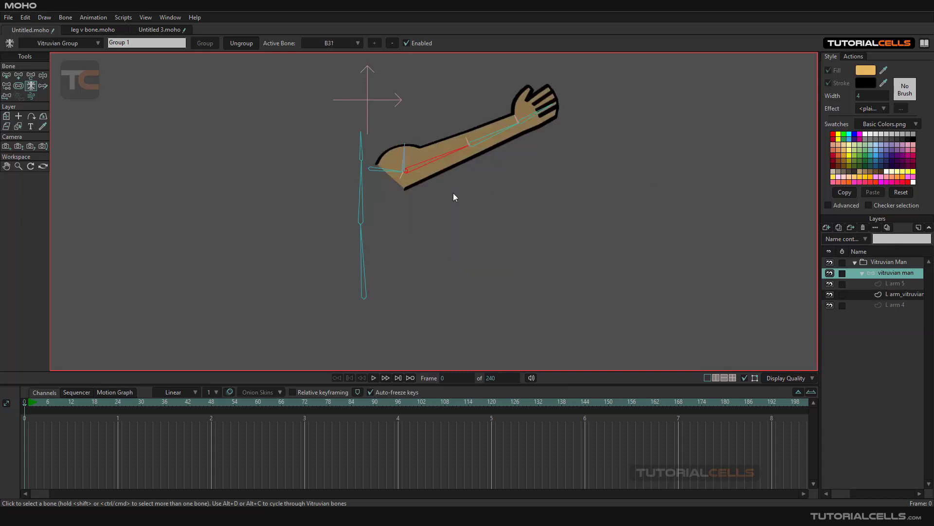
- Set a bone keyframe for the straight arm at frame 1 with the Manipulate Bones tool
left_click_drag(387, 225, 350, 247)
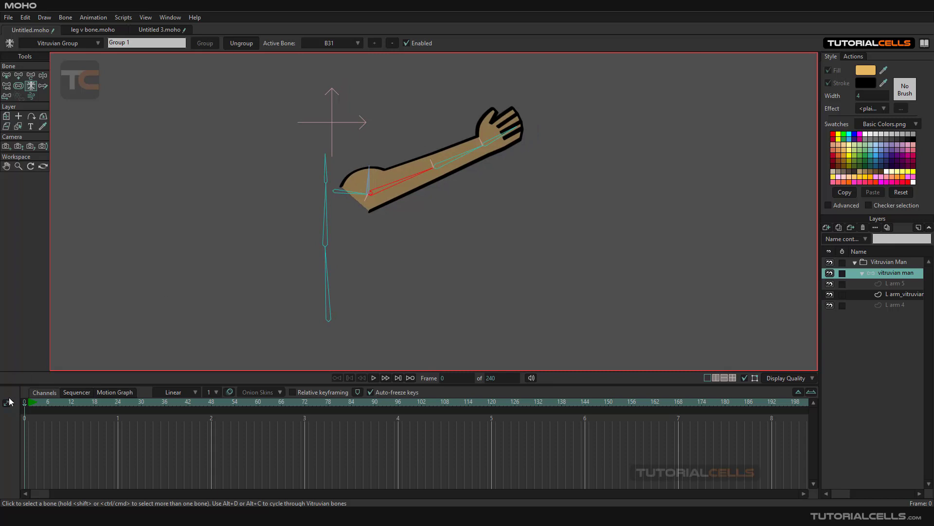
left_click(29, 405)
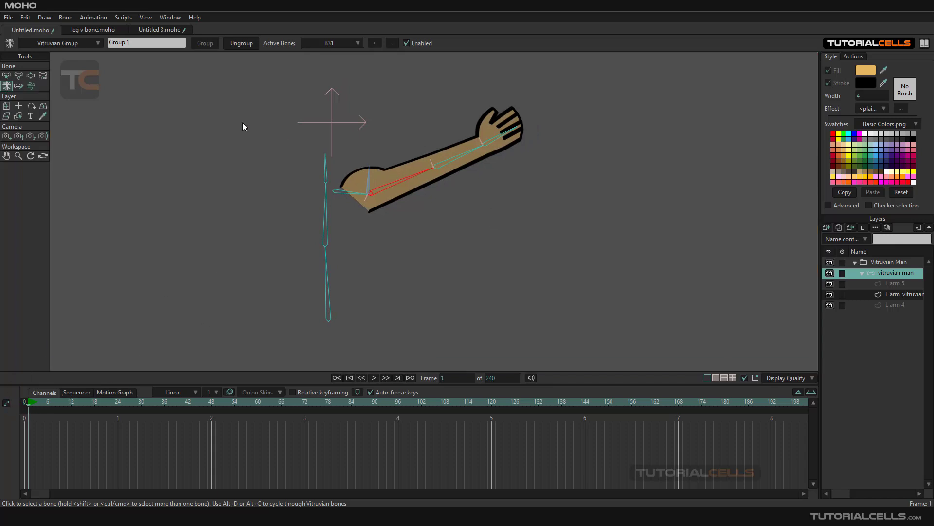
left_click(30, 76)
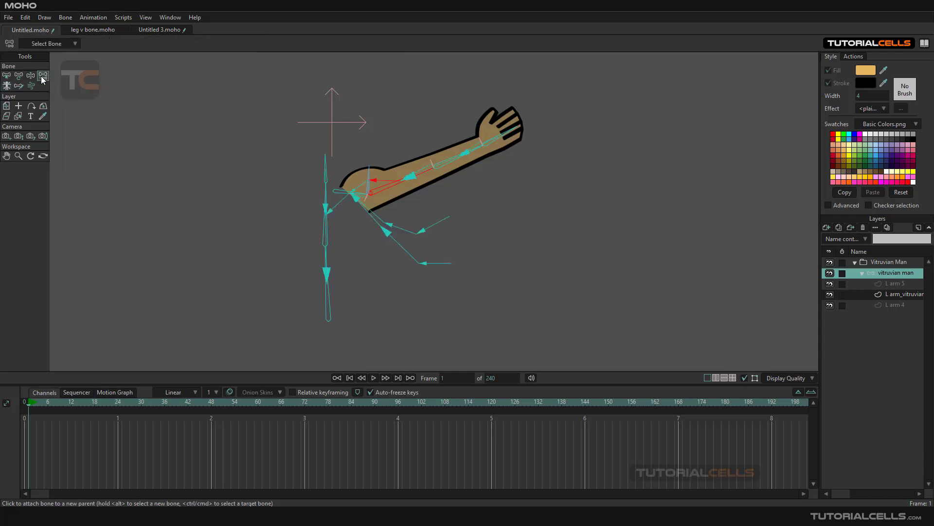
left_click(397, 186)
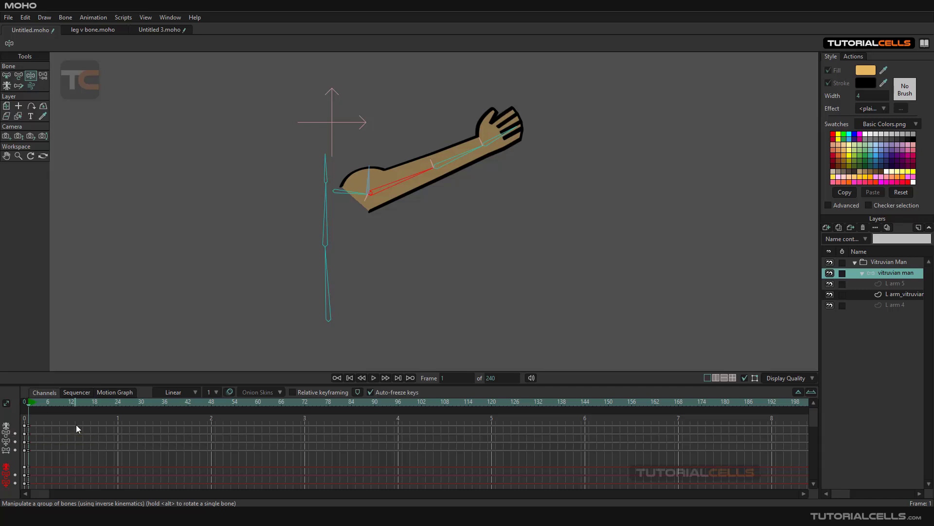
- Key the bent arm of L arm 5 at frame 8 and pose the straight arm's bones at frame 5
left_click(50, 404)
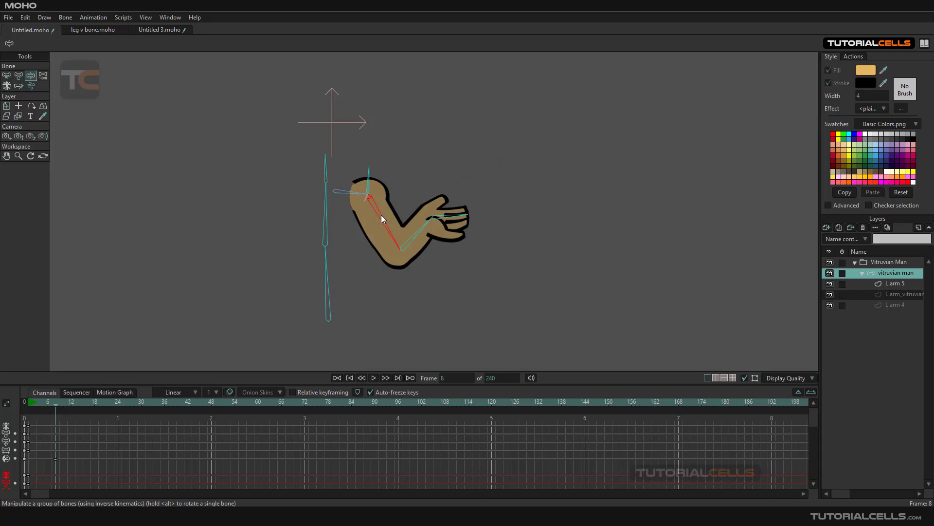
left_click(57, 405)
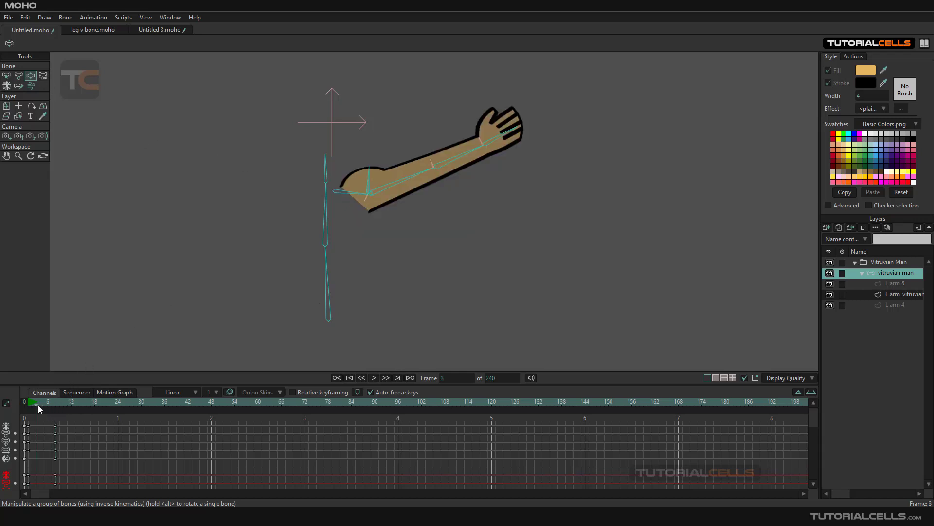
mouse_move(54, 408)
left_mouse_down()
mouse_move(68, 405)
mouse_move(33, 405)
mouse_move(55, 404)
mouse_move(47, 403)
left_mouse_up()
left_click_drag(461, 155, 425, 146)
- Switch to the L arm 4 arm at frame 13, key its bones and scrub past that frame
left_click_drag(47, 407, 76, 387)
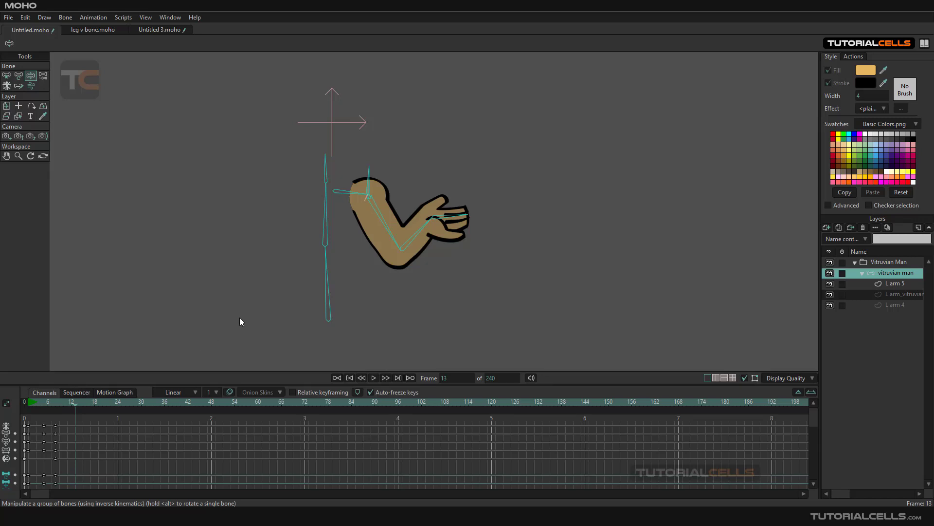
left_click(388, 236)
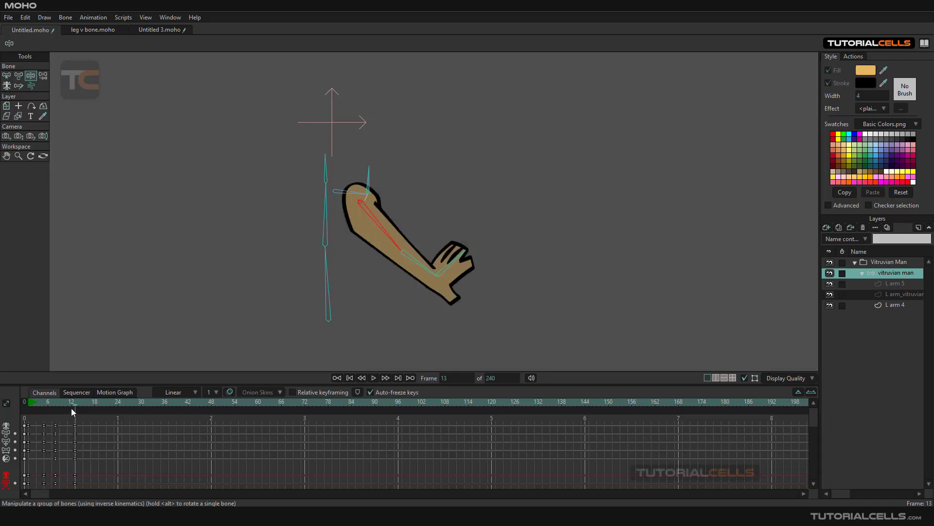
mouse_move(74, 404)
left_mouse_down()
mouse_move(56, 402)
mouse_move(85, 402)
mouse_move(30, 405)
mouse_move(80, 407)
left_mouse_up()
- Switch to the leg v bone.moho document and hide the LEGS left group
left_click(91, 29)
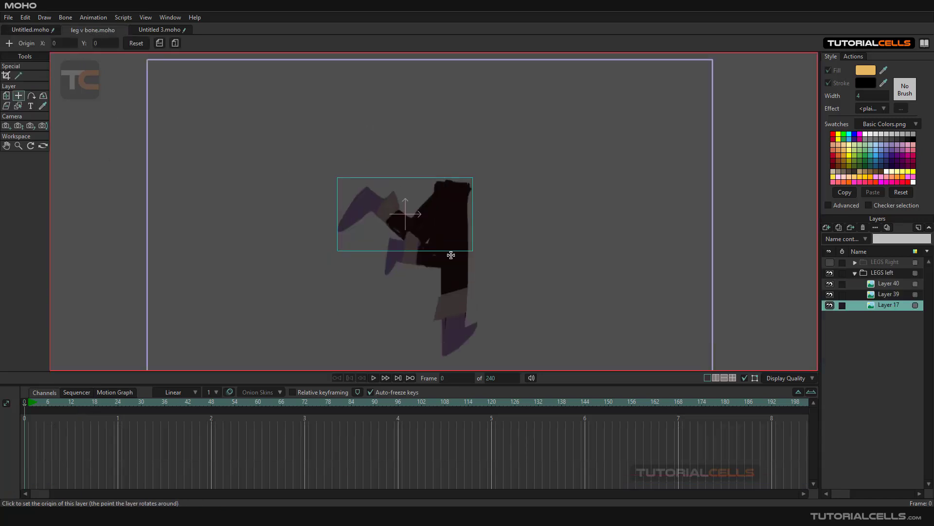
left_click_drag(456, 237, 426, 229)
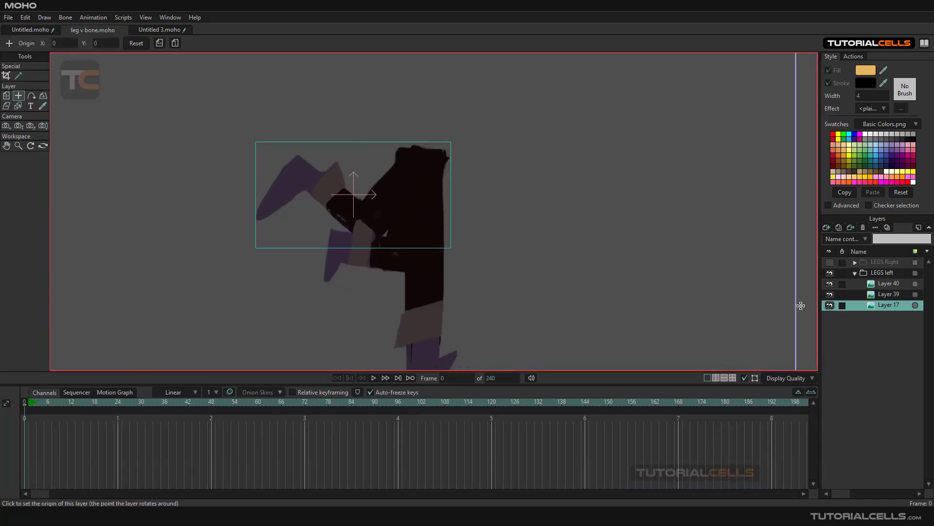
left_click(830, 273)
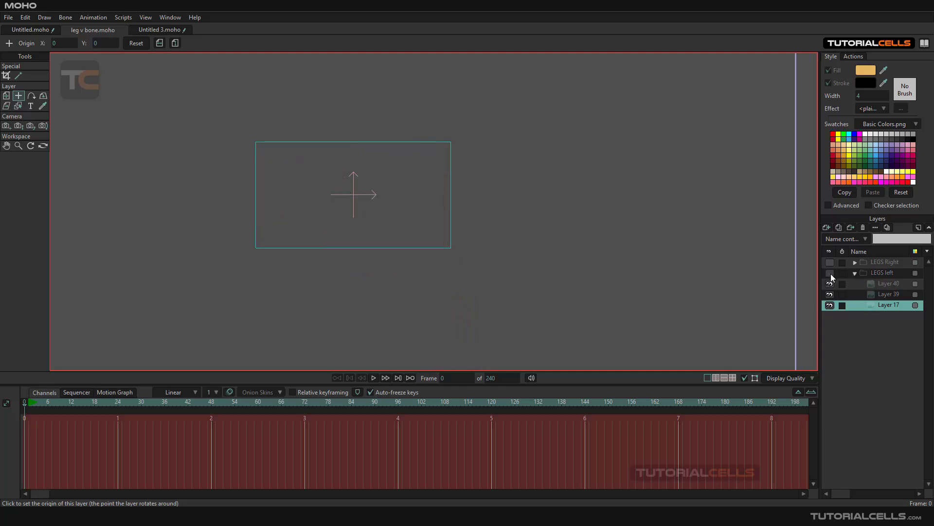
- Hide Layer 40, Layer 39 and Layer 17 inside the LEGS left group
left_click(830, 284)
left_click(831, 293)
left_click(830, 305)
scroll(502, 260, "down", 1)
scroll(509, 268, "down", 1)
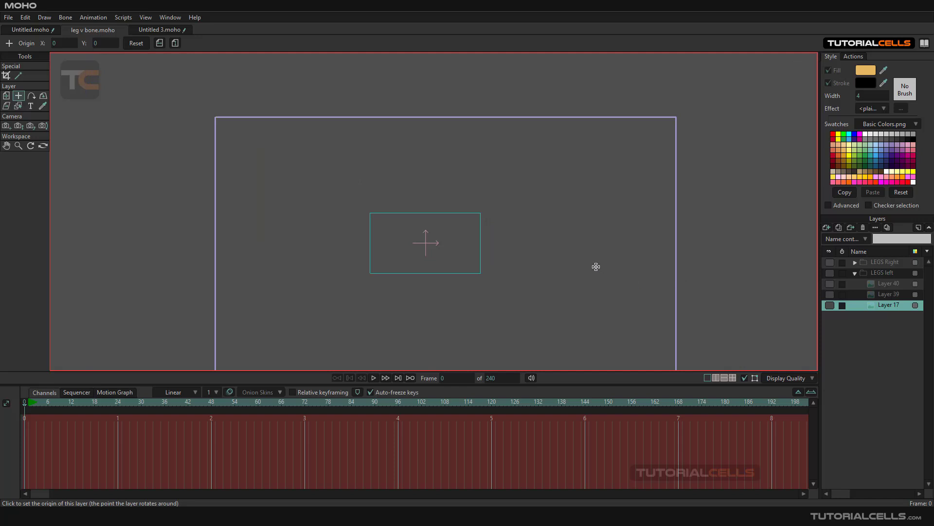
- Show the LEGS left group and reveal its Layer 17, Layer 39 and Layer 40 drawings one at a time
left_click(830, 273)
left_click(830, 305)
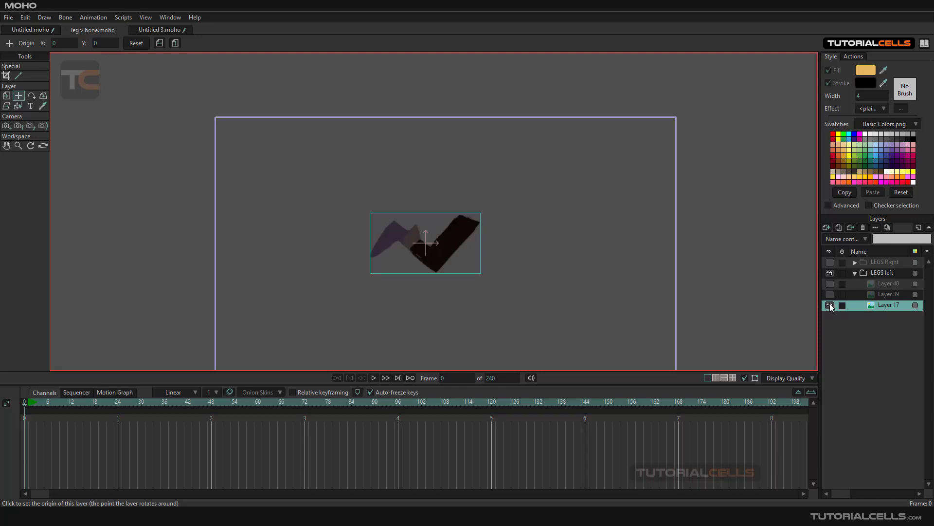
left_click(831, 294)
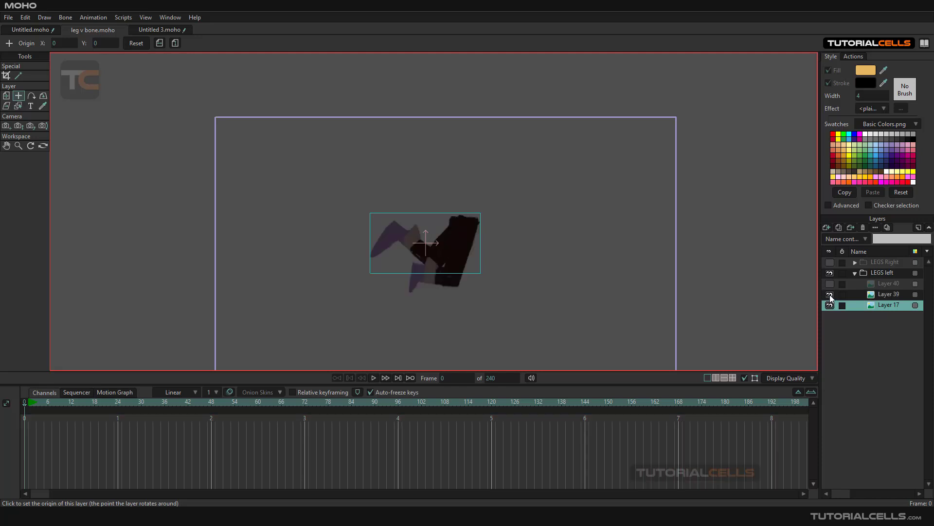
left_click(829, 284)
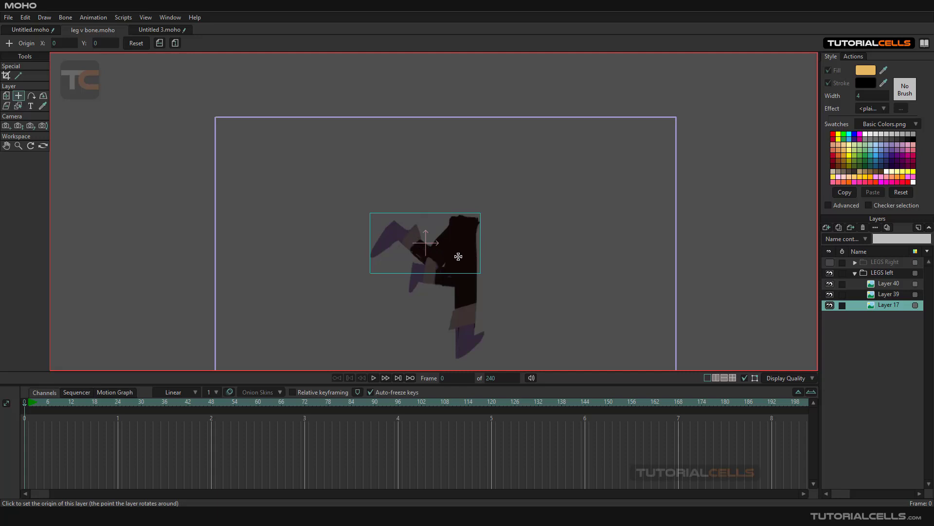
left_click_drag(457, 314, 441, 269)
scroll(441, 270, "up", 2)
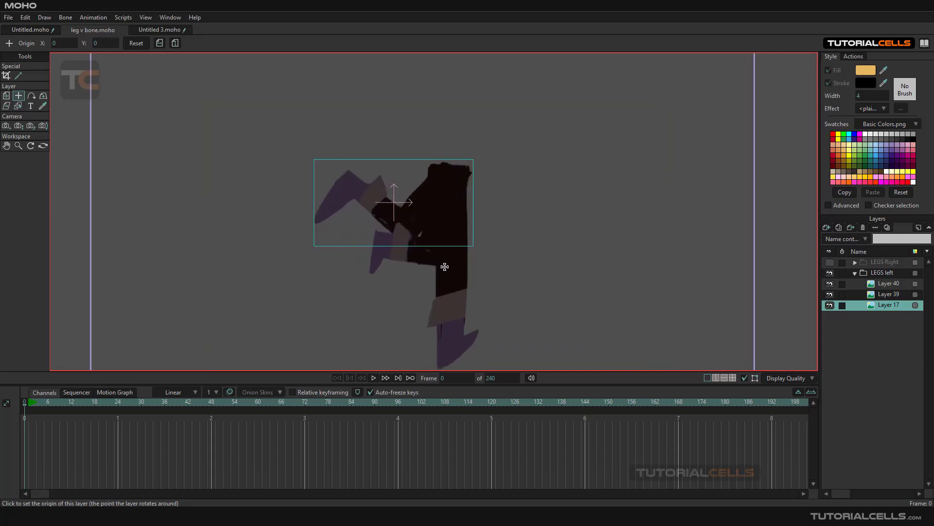
- Isolate the straight leg on Layer 40, swap it for Layer 39 and Layer 17, and restore all three layers
left_click(829, 305)
left_click(830, 295)
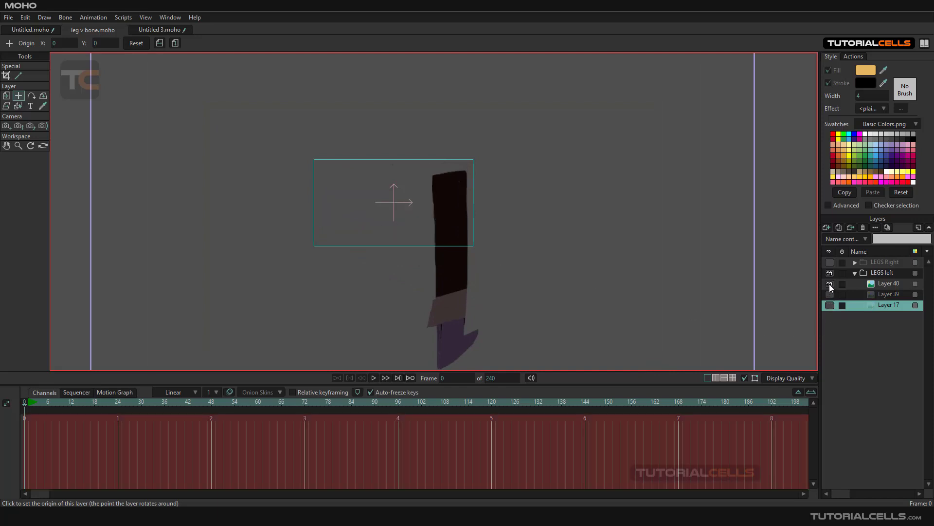
left_click(830, 284)
left_click(827, 294)
left_click(830, 305)
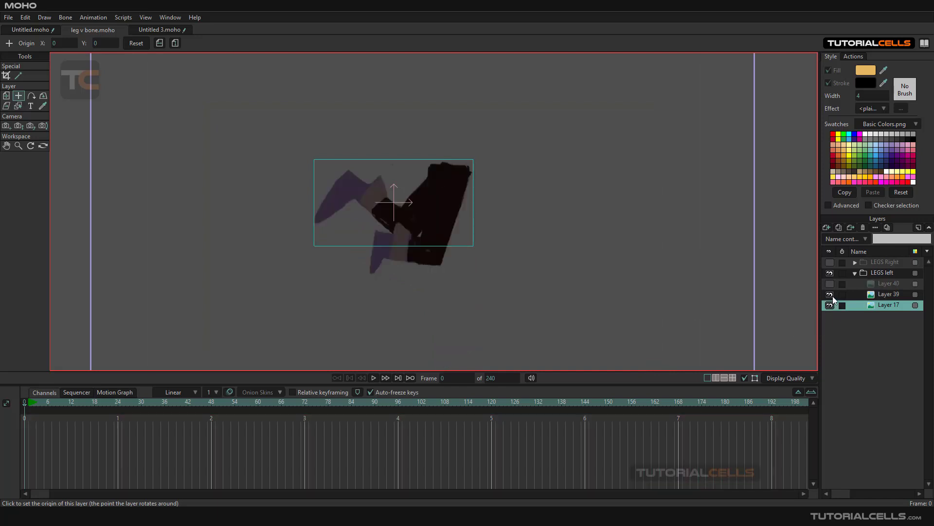
left_click(830, 284)
- Hide and collapse the LEGS left group, and show and expand the LEGS Right group
left_click(830, 273)
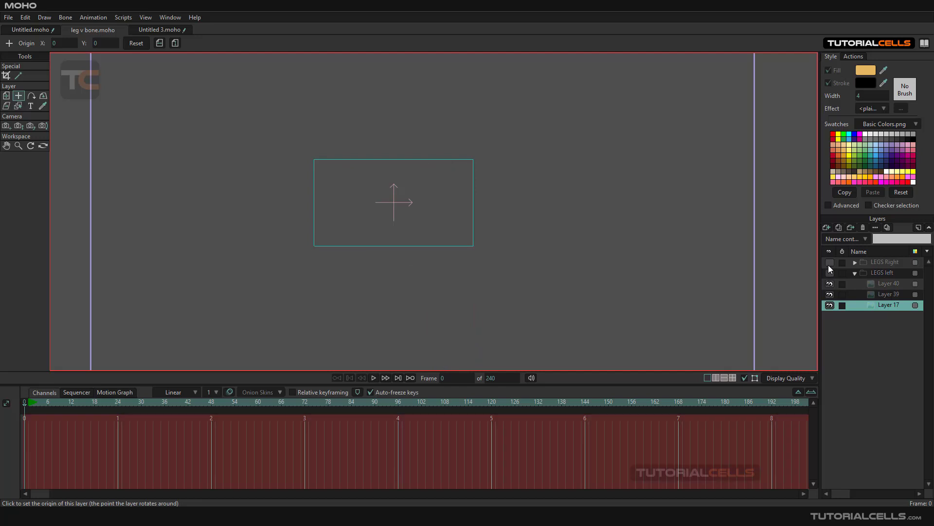
left_click(829, 262)
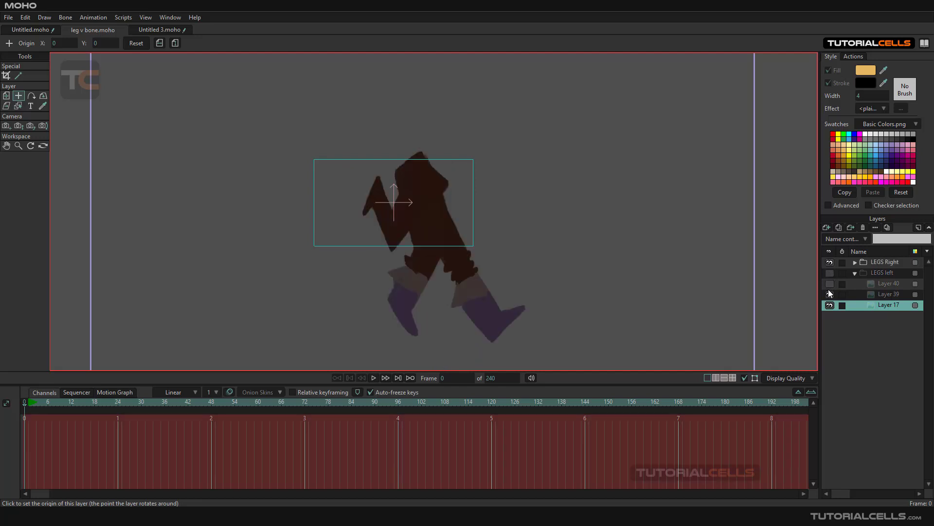
left_click(854, 274)
left_click(856, 263)
- Toggle the visibility of layers 1, 2 and 3 in LEGS Right to examine each leg drawing, leaving all three visible
left_click(830, 294)
left_click(830, 284)
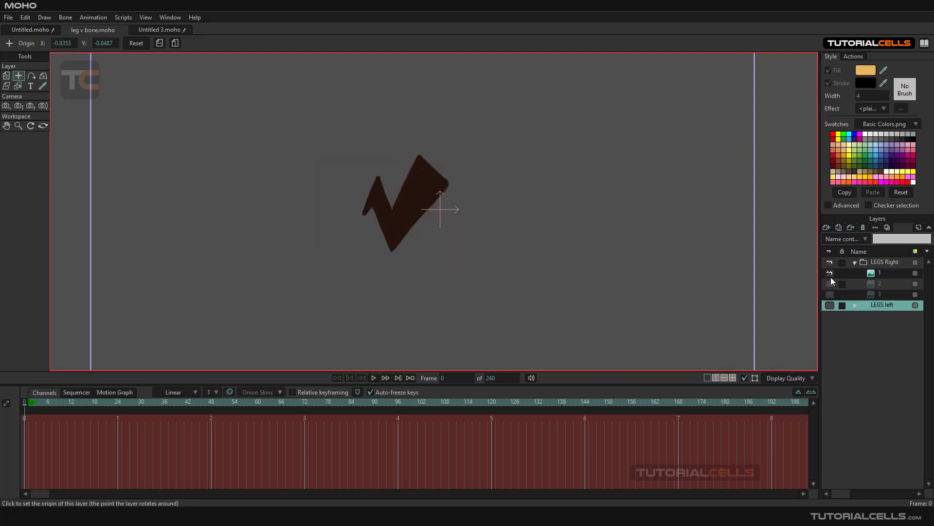
left_click(831, 276)
left_click(830, 275)
left_click(829, 283)
left_click(830, 294)
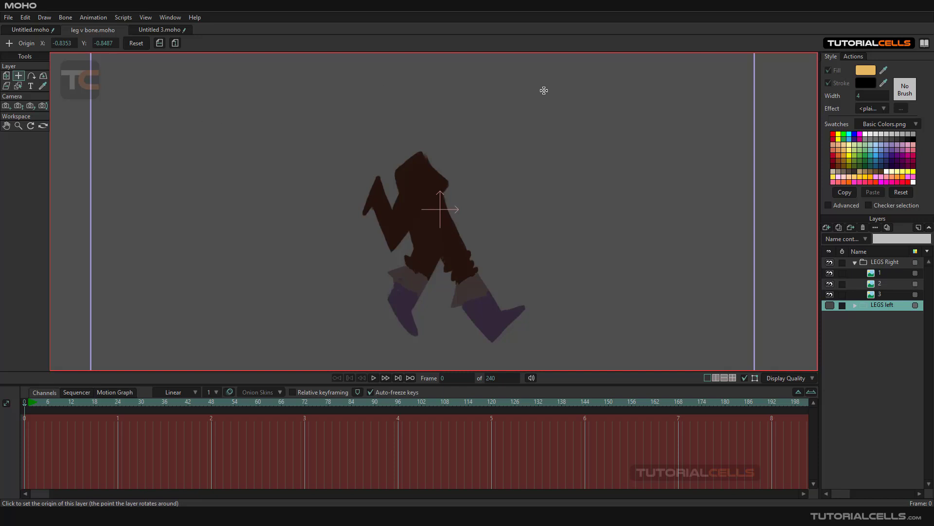
- Create a new document and browse the Library to the Moho 13.5 character files
left_click(8, 18)
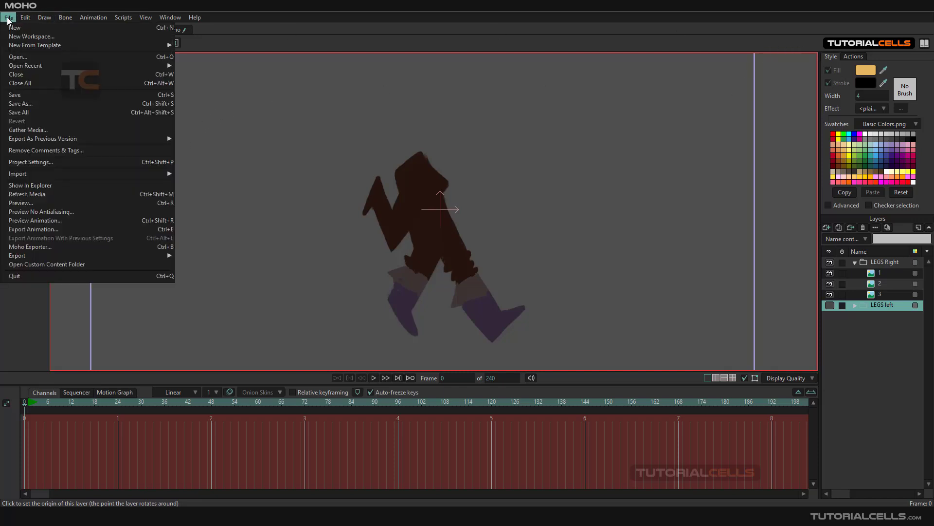
left_click(15, 28)
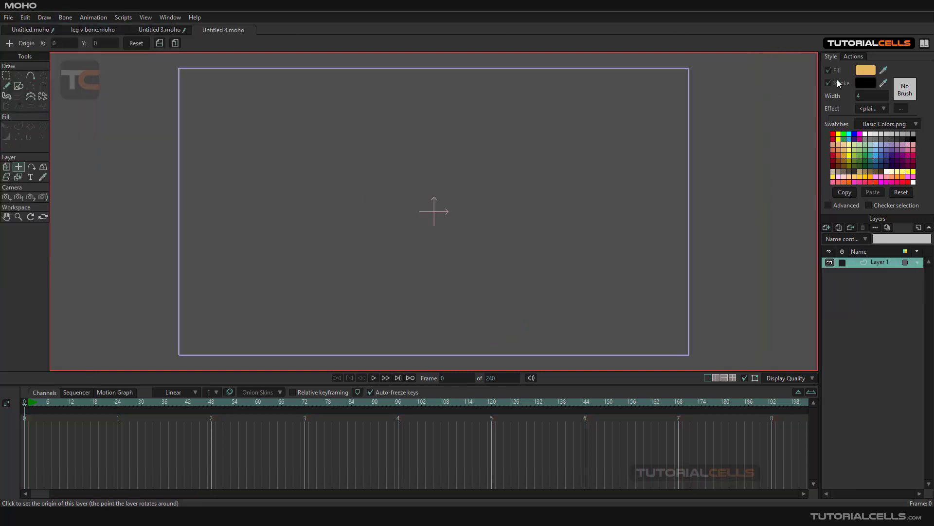
left_click(923, 45)
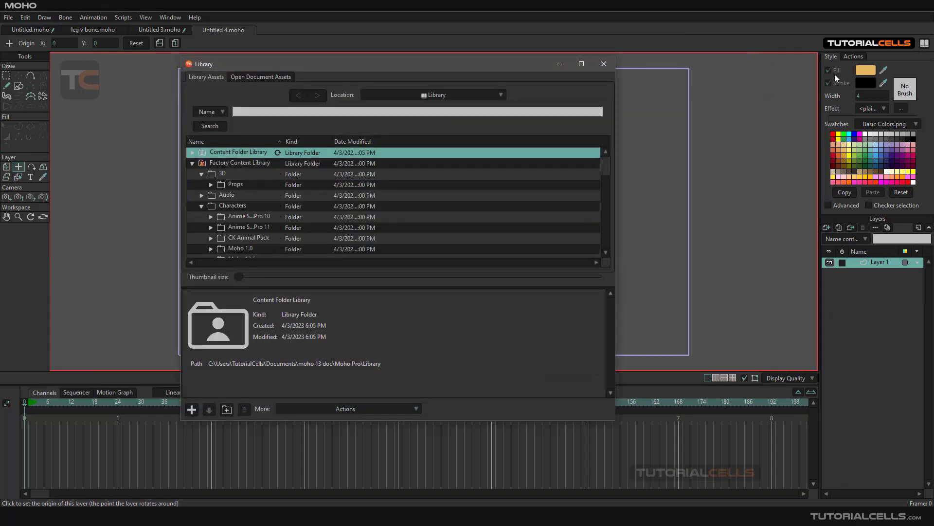
scroll(279, 192, "down", 2)
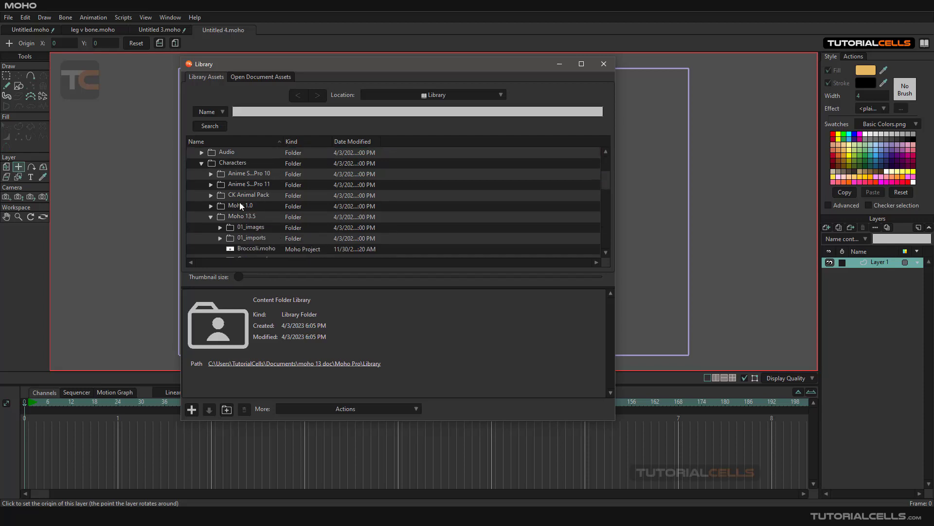
scroll(242, 223, "down", 1)
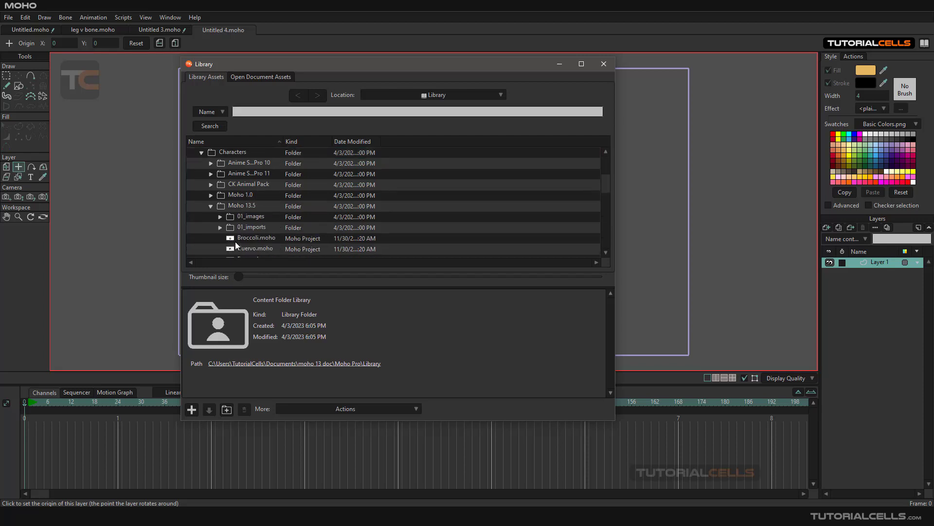
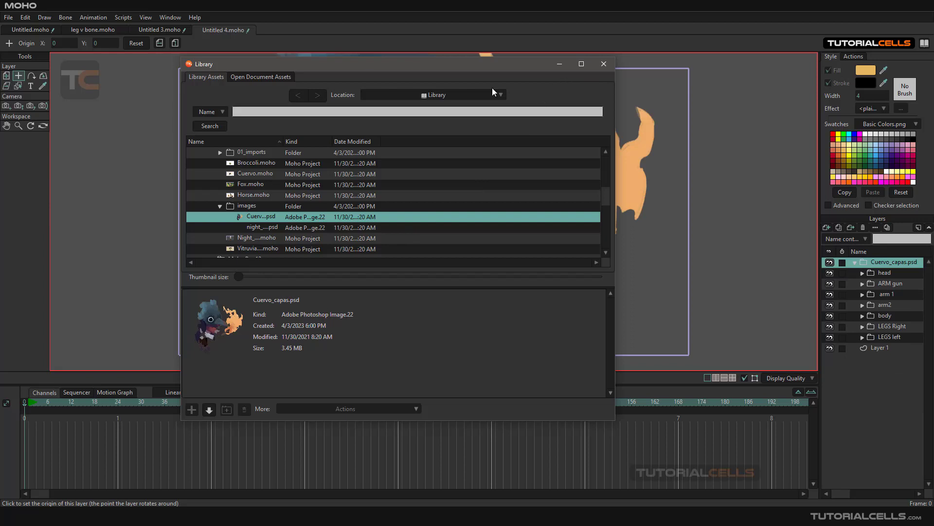
- Preview the playback of the Cuervo_capas.psd character, return to frame 0 and close Untitled 4.moho without saving
left_click_drag(474, 67, 524, 118)
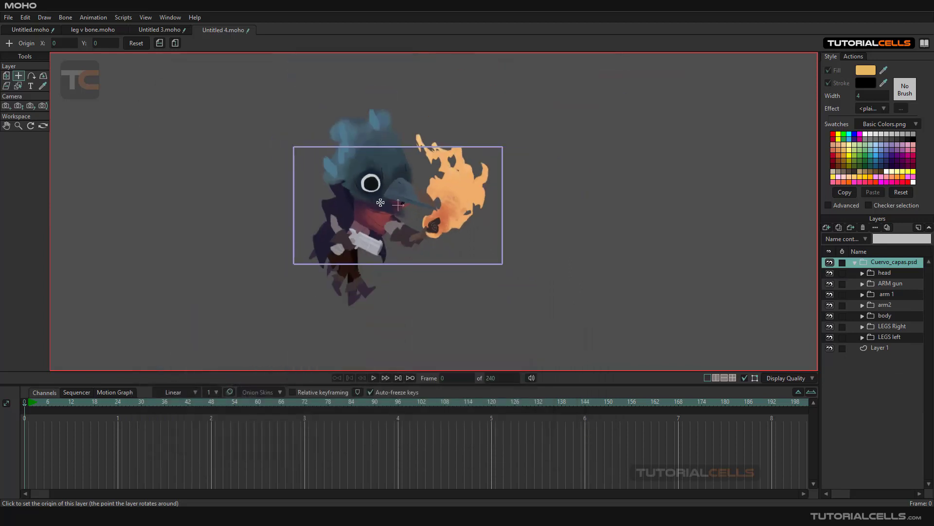
left_click(374, 378)
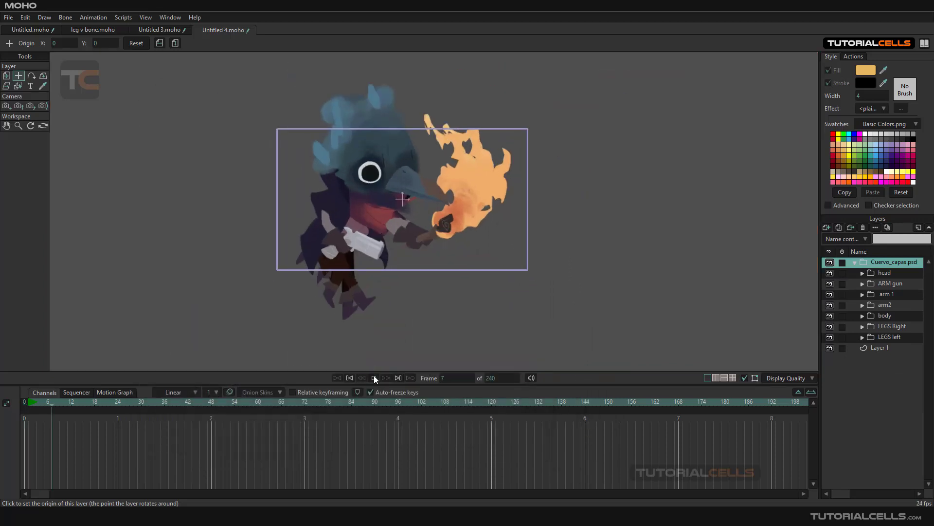
left_click(374, 377)
left_click_drag(110, 402, 24, 402)
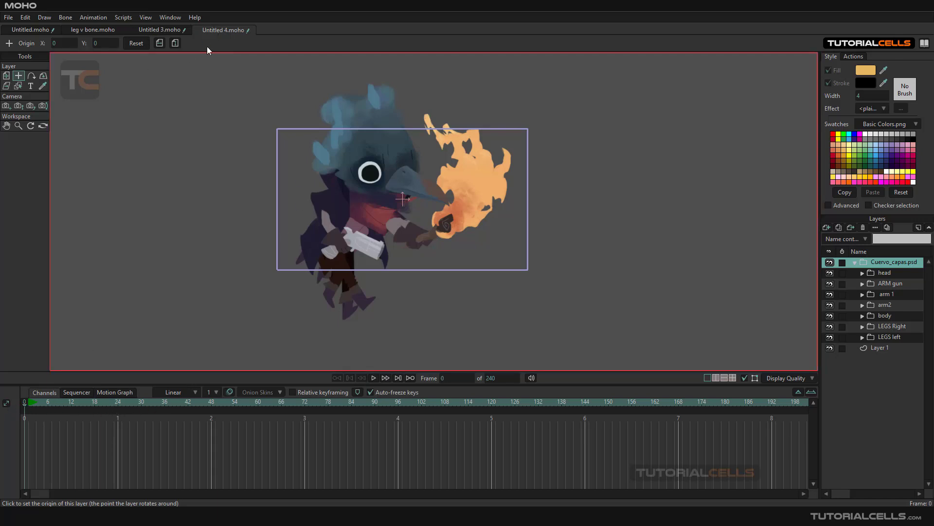
left_click(197, 31)
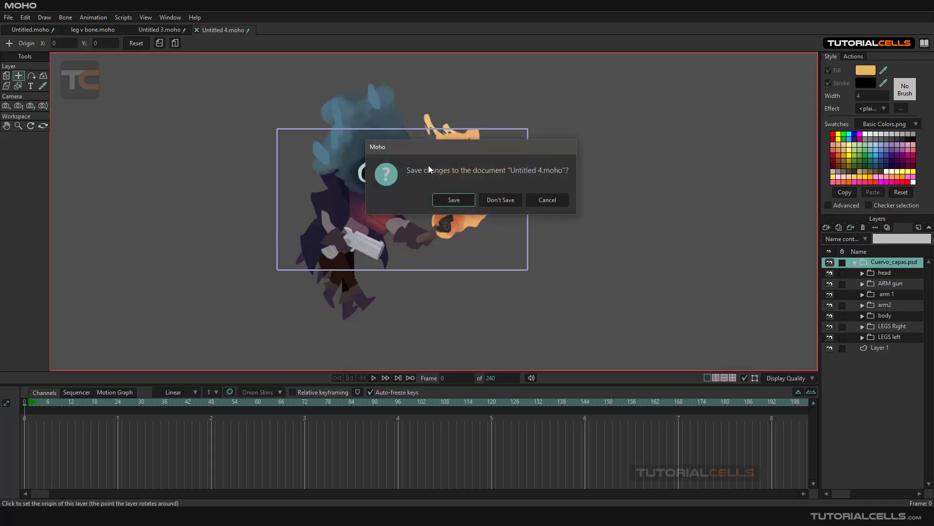
left_click(496, 200)
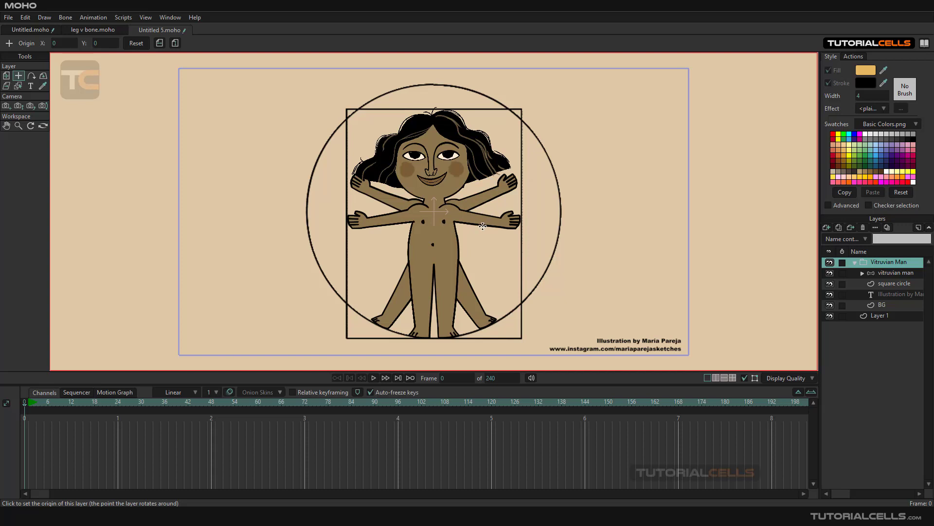
- Look through the leg v bone.moho and Untitled.moho documents and return to the Vitruvian Man in Untitled 5.moho
left_click(85, 31)
left_click(32, 31)
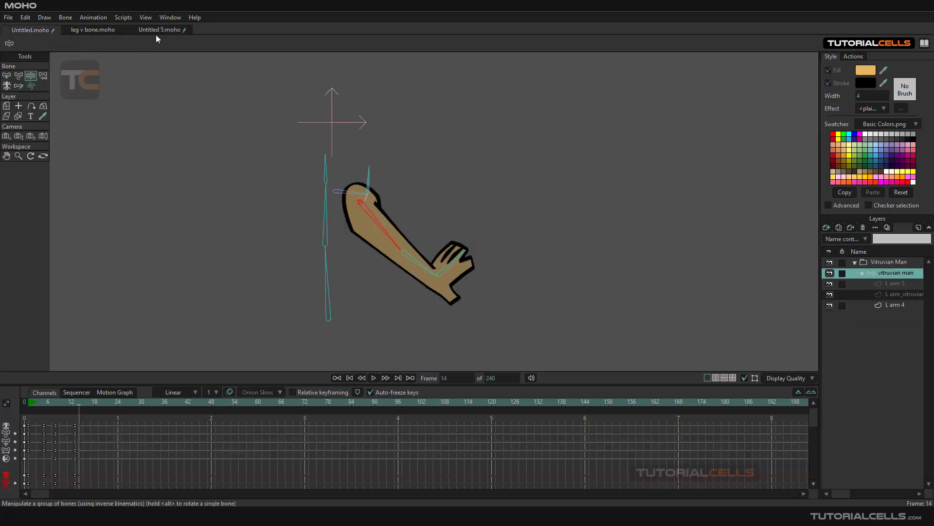
left_click(159, 30)
scroll(444, 214, "up", 3)
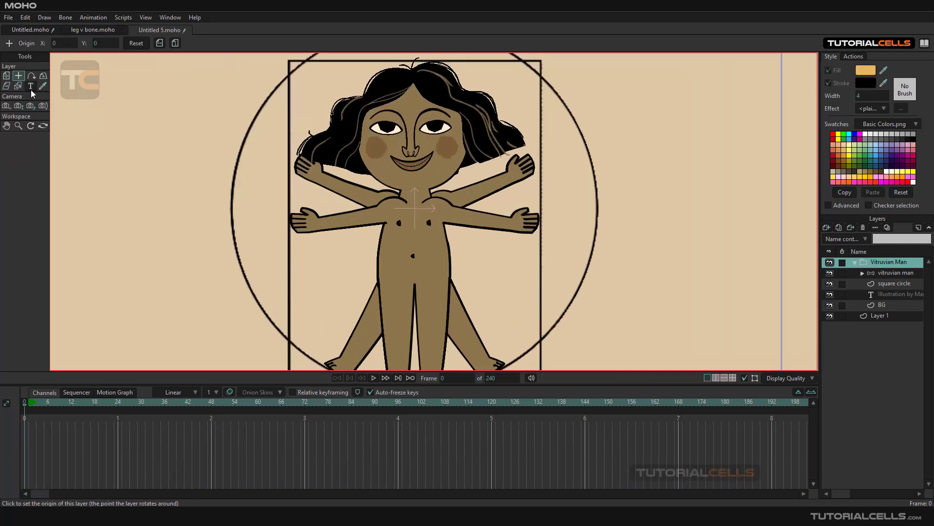
left_click(78, 31)
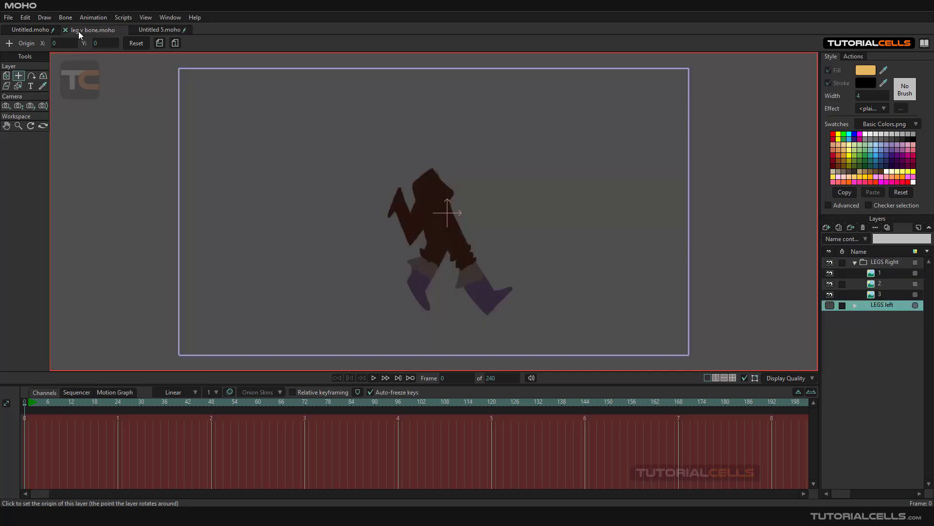
left_click(42, 29)
left_click(156, 29)
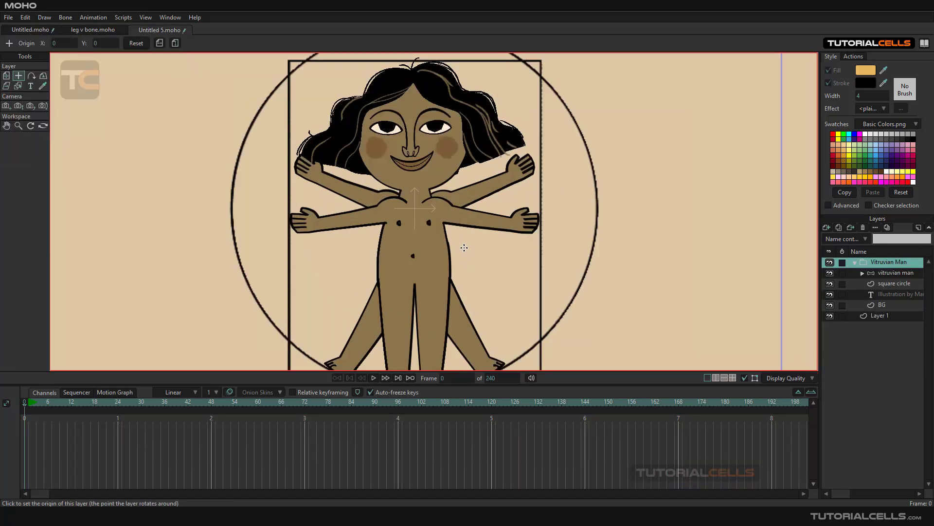
- Play the Vitruvian Man animation, stop it and scrub back to frame 32 for a close look at the character
left_click(374, 378)
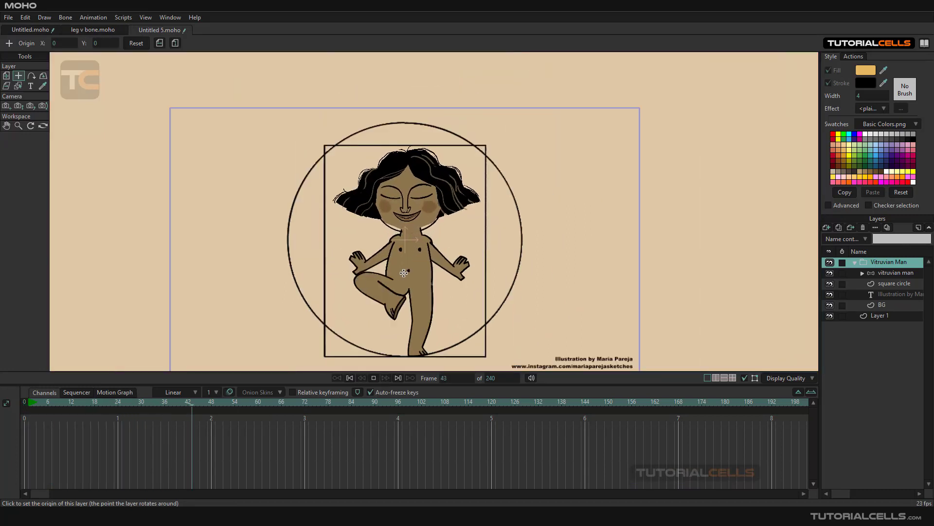
left_click(374, 378)
left_click_drag(387, 404, 149, 385)
scroll(456, 217, "up", 5)
left_click_drag(448, 243, 431, 203)
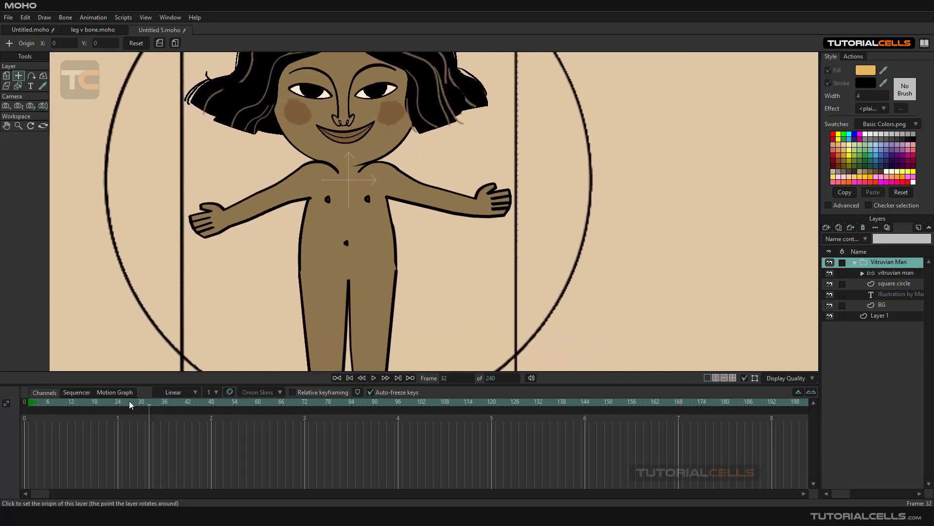
- Scrub the Vitruvian Man from frame 32 through frames 34, 45 and 47 to 49 to examine the limb drawing switches
mouse_move(148, 405)
left_mouse_down()
mouse_move(121, 399)
mouse_move(158, 400)
left_mouse_up()
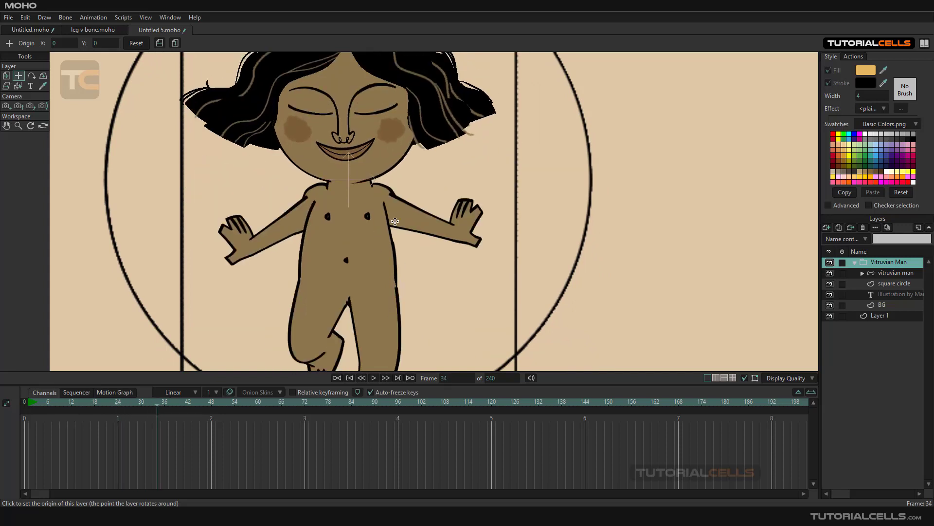
left_click_drag(158, 404, 201, 399)
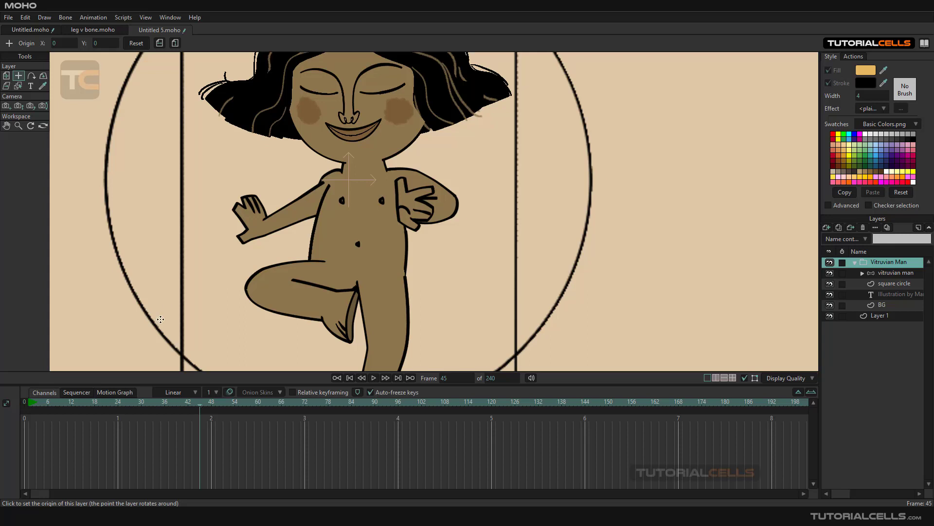
left_click_drag(200, 404, 207, 404)
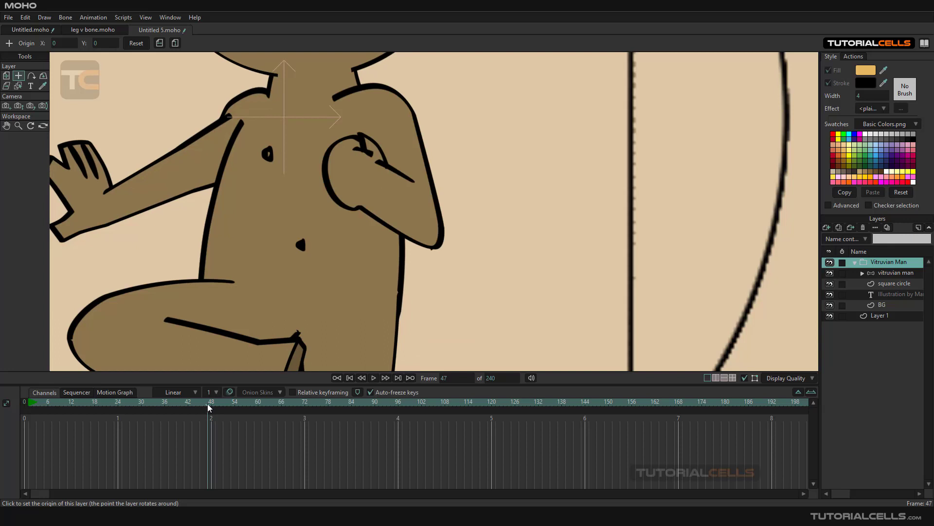
mouse_move(207, 404)
left_mouse_down()
mouse_move(231, 404)
mouse_move(215, 399)
left_mouse_up()
scroll(277, 323, "down", 5)
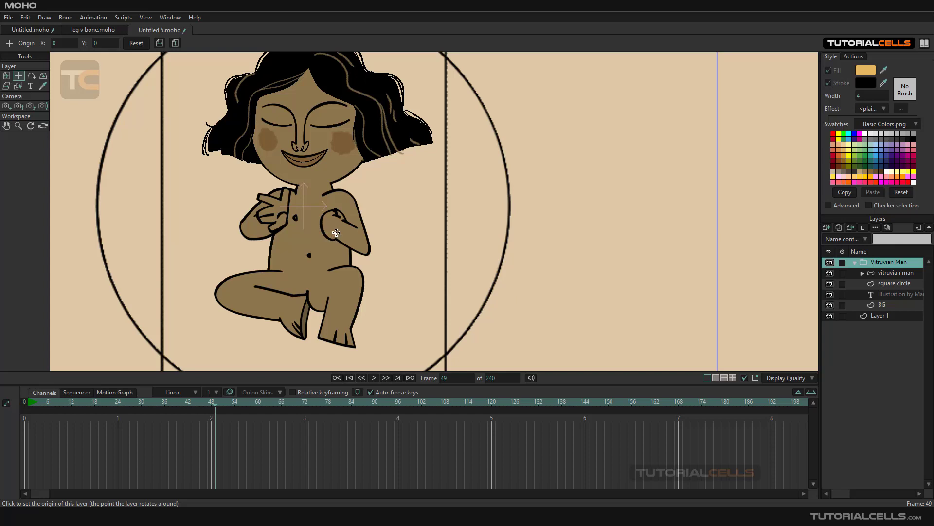
- Switch to the Untitled.moho document and scrub the arm rig back to frame 6
left_click(22, 30)
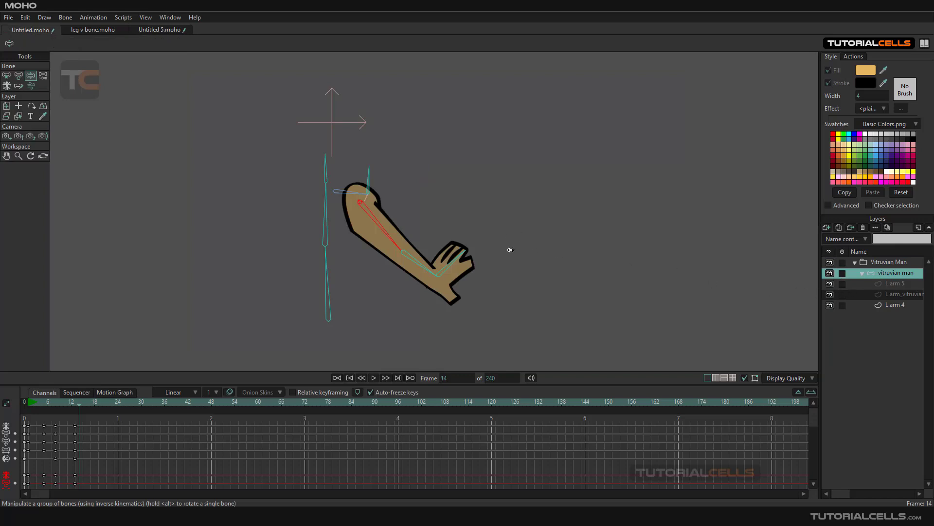
left_click(66, 404)
mouse_move(65, 404)
left_mouse_down()
mouse_move(15, 404)
mouse_move(106, 402)
mouse_move(51, 399)
left_mouse_up()
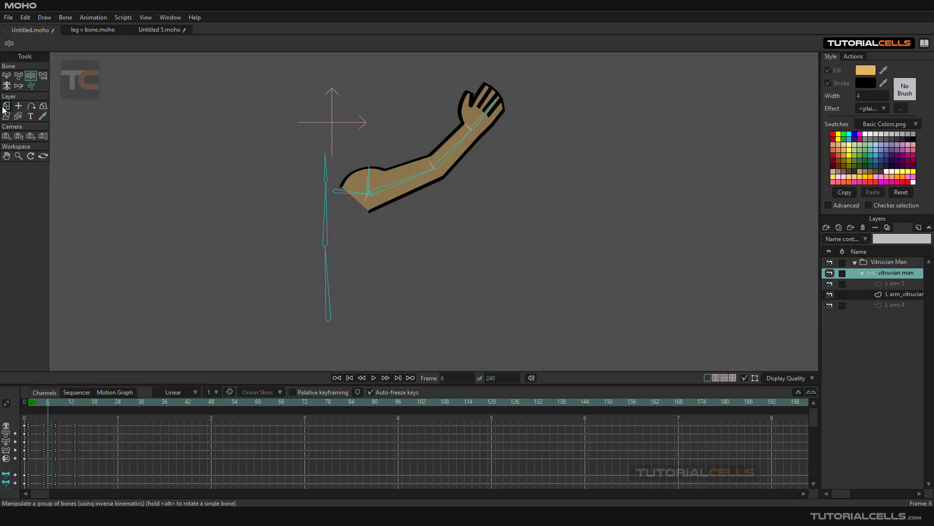
- Activate the Vitruvian Bones tool, return to frame 0 and select the vitruvian man bone layer
left_click(6, 85)
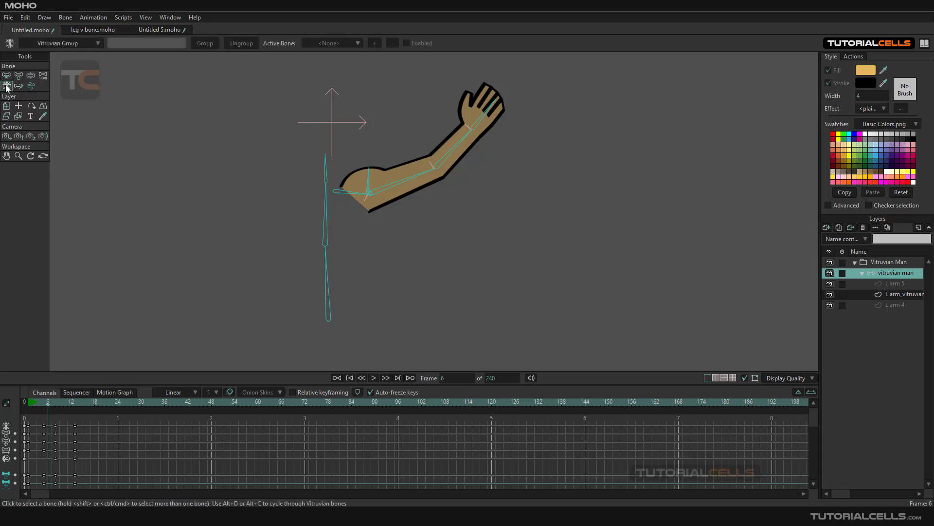
left_click(878, 295)
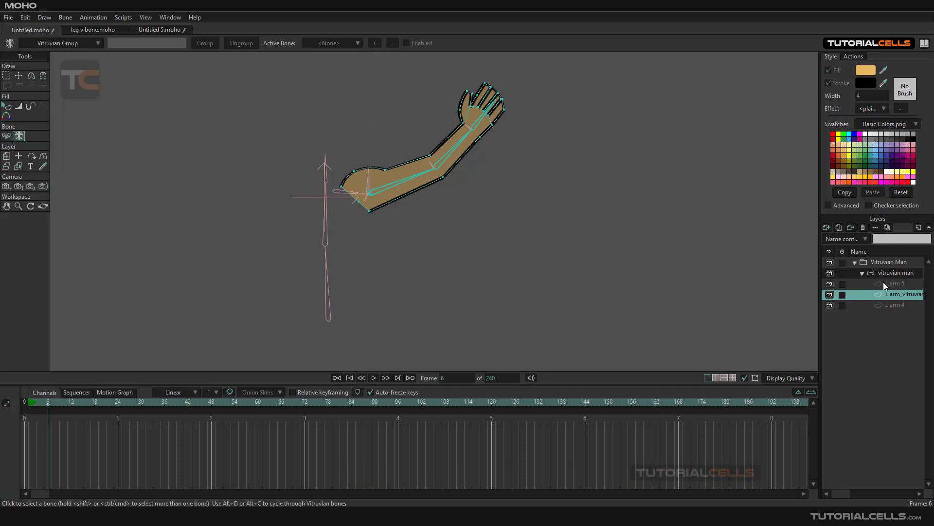
left_click(25, 404)
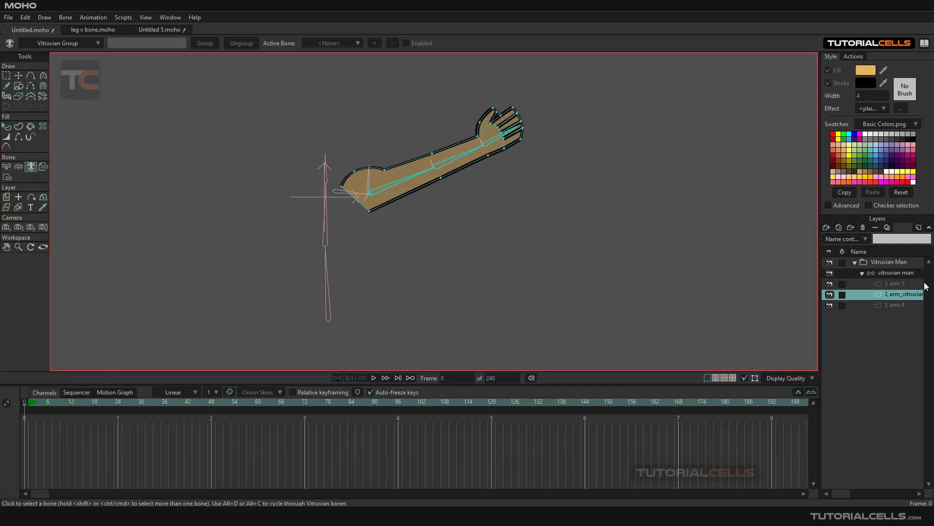
left_click(889, 273)
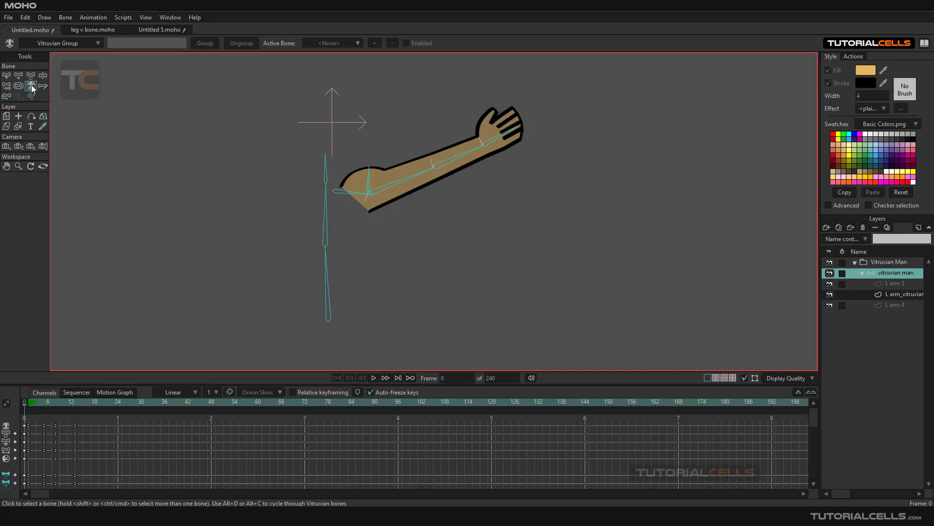
- Look through the L arm 5, L arm_vitruvian and L arm 4 layers and their parent Vitruvian Man group
left_click(875, 284)
left_click(880, 294)
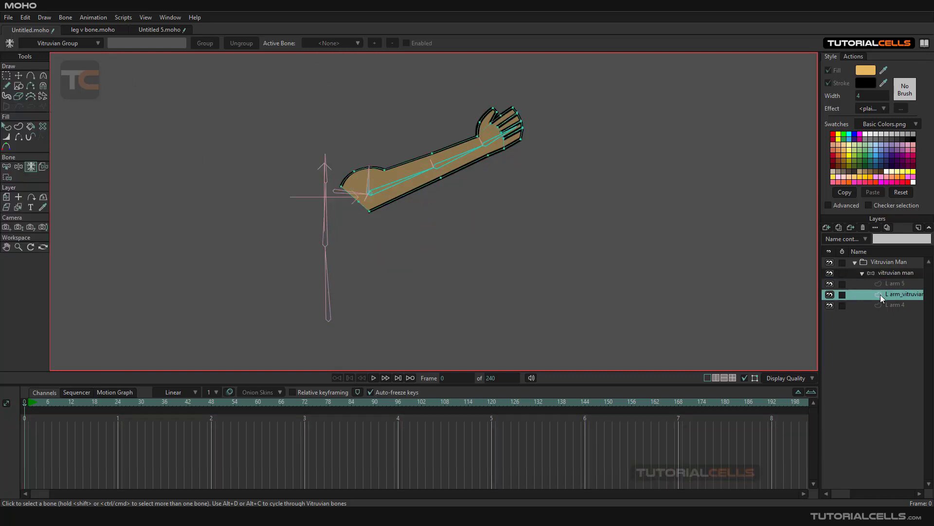
left_click(883, 307)
left_click(884, 295)
left_click(881, 261)
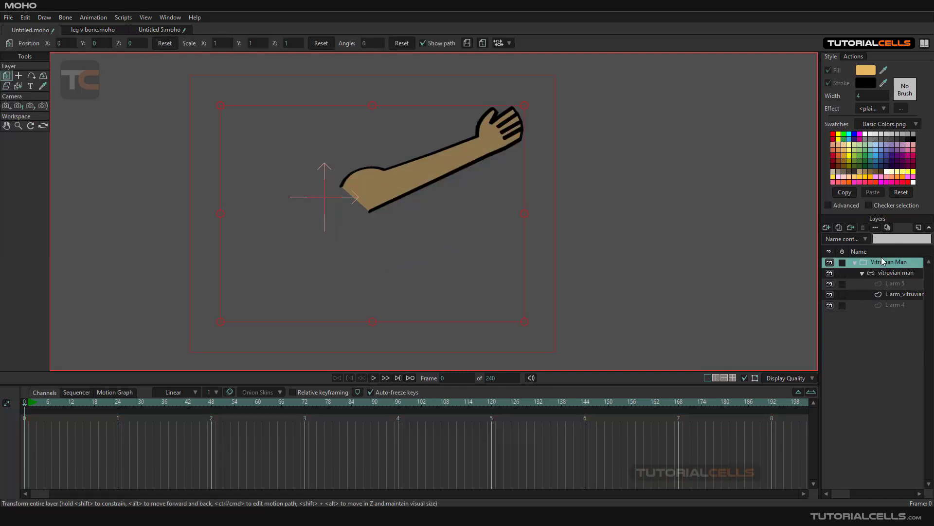
- On the vitruvian man bone layer, ungroup the Vitruvian group Group 1 that contains upper-arm bone B31
left_click(893, 273)
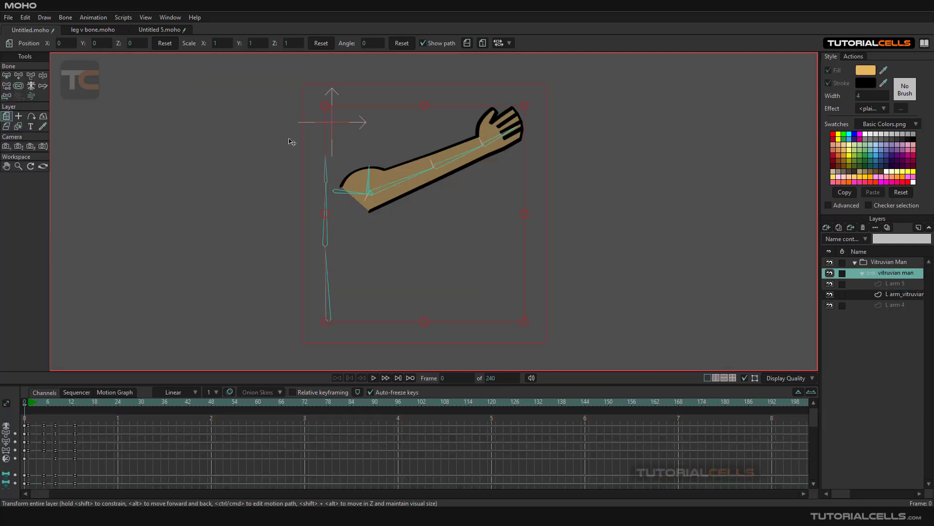
left_click(32, 87)
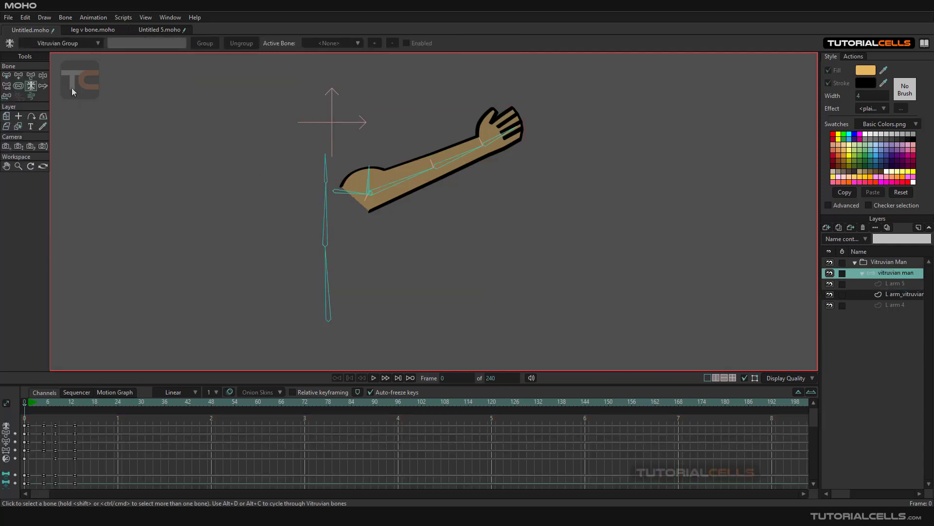
scroll(375, 190, "up", 3)
left_click(385, 191)
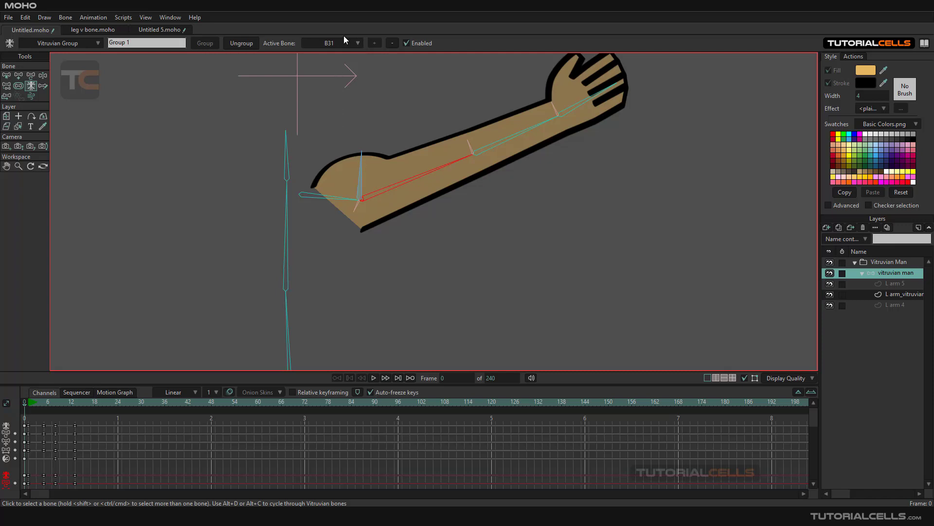
left_click(240, 43)
scroll(404, 205, "down", 3)
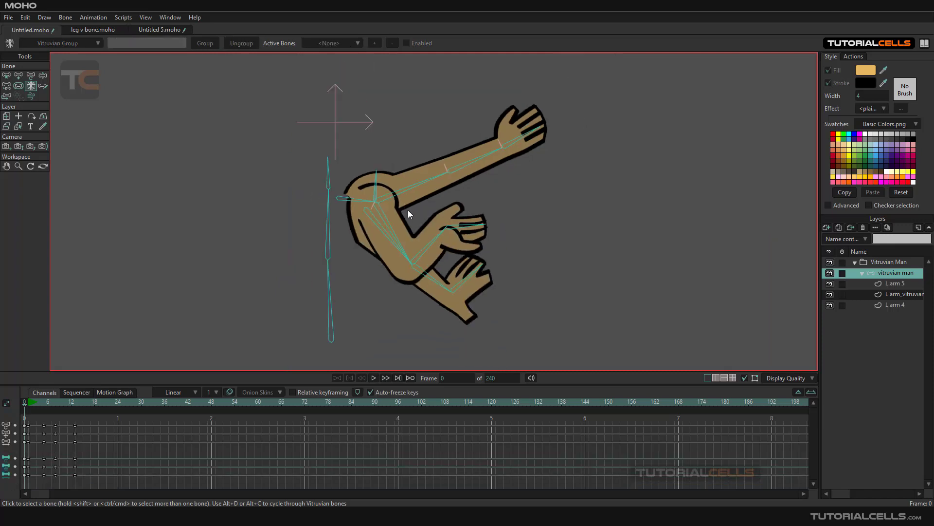